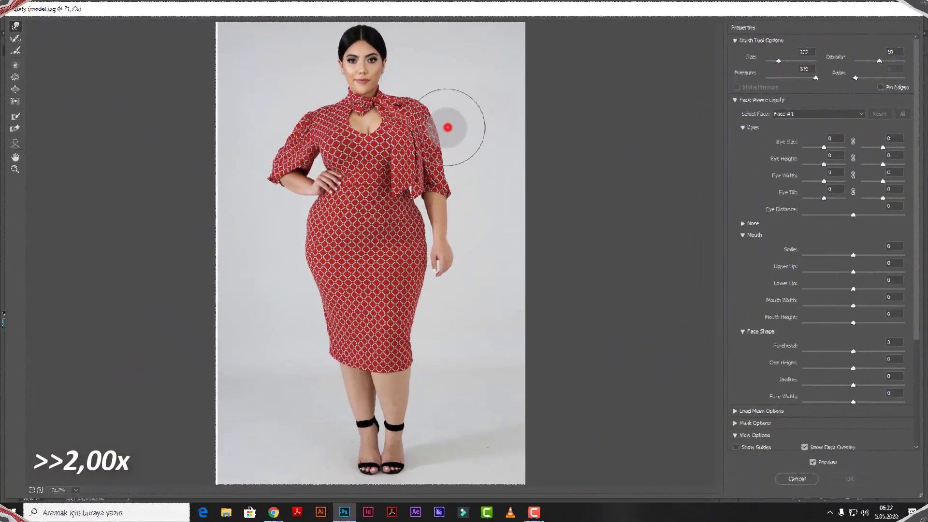
- Push the shoulder and sleeve of the hanging arm inward using Forward Warp with a size 222 brush
left_click_drag(445, 124, 439, 126)
left_click_drag(424, 75, 422, 82)
left_click_drag(451, 124, 444, 127)
left_click_drag(459, 156, 453, 158)
left_click_drag(479, 191, 472, 192)
- Slim the hips and thighs by pushing both sides of the red dress inward with Forward Warp
left_click_drag(473, 214, 420, 221)
left_click_drag(417, 292, 419, 313)
mouse_move(325, 304)
left_mouse_down()
mouse_move(325, 324)
mouse_move(295, 267)
mouse_move(311, 232)
mouse_move(302, 207)
mouse_move(322, 214)
mouse_move(311, 216)
mouse_move(324, 325)
mouse_move(313, 242)
left_mouse_up()
left_click_drag(311, 254, 315, 255)
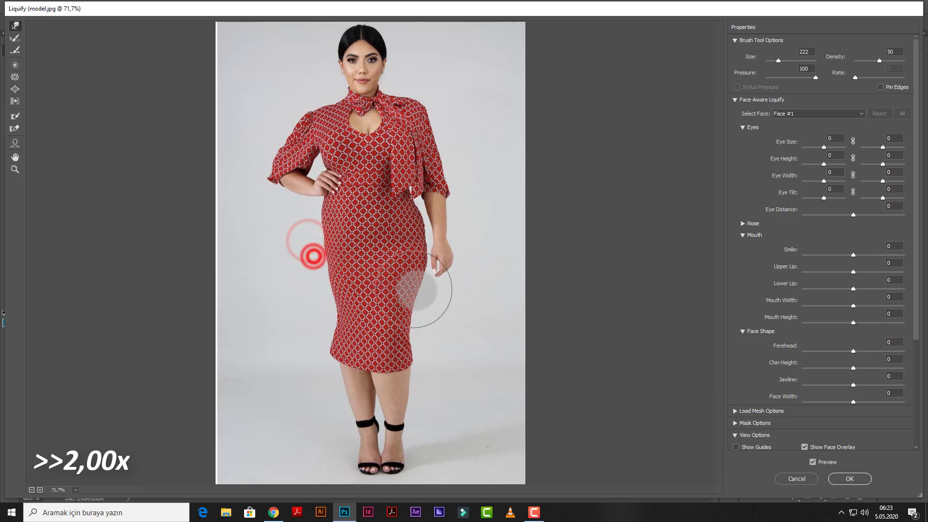
left_click_drag(412, 292, 412, 300)
- Slim the bent arm's sleeve and shoulder, and touch up the opposite shoulder and sleeve with Forward Warp
left_click_drag(266, 128, 276, 144)
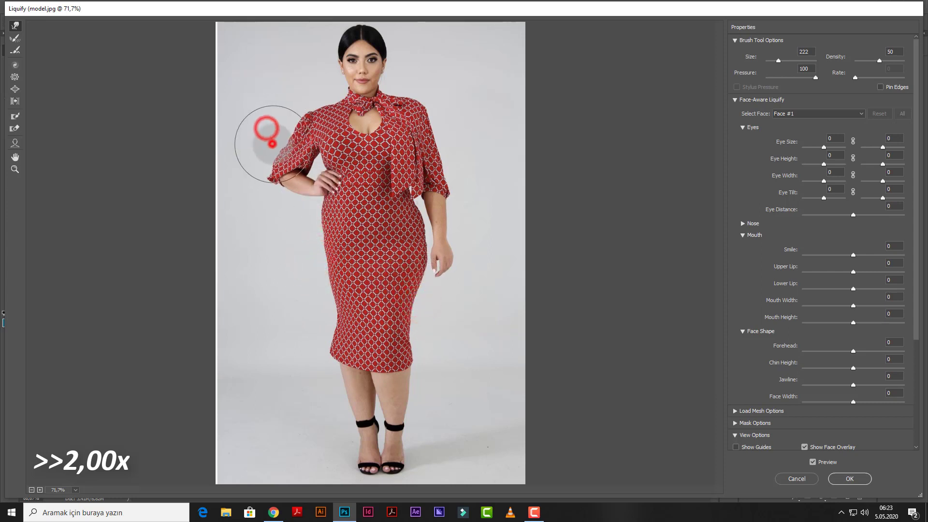
mouse_move(322, 99)
left_mouse_down()
mouse_move(262, 114)
mouse_move(299, 112)
left_mouse_up()
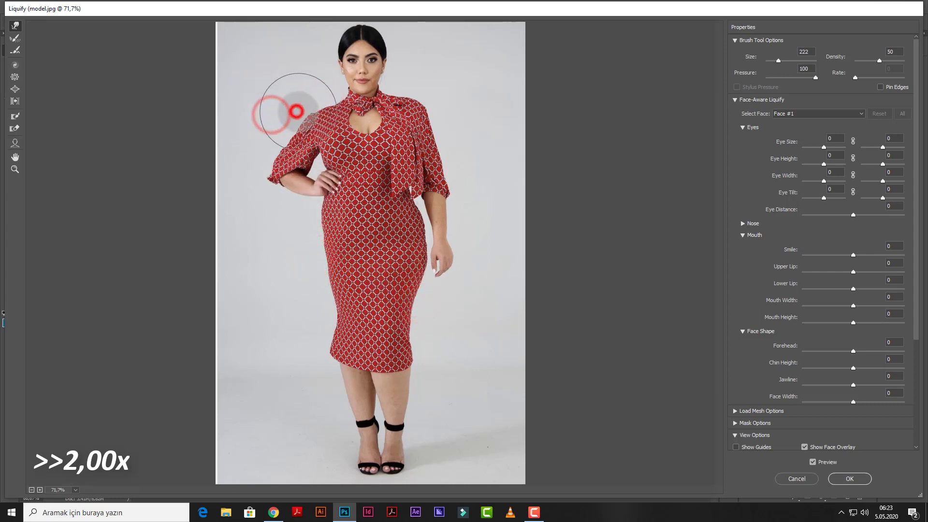
left_click_drag(416, 77, 415, 80)
left_click_drag(460, 114, 465, 158)
left_click(456, 134)
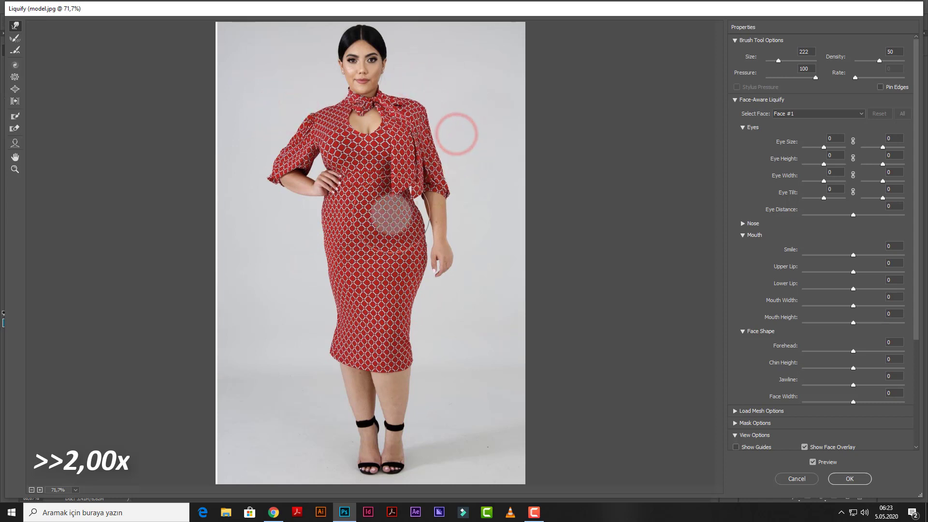
- Smooth the dress edge on the bent-arm side from hip to hem using a size 92 Forward Warp brush
key("ctrl+plus")
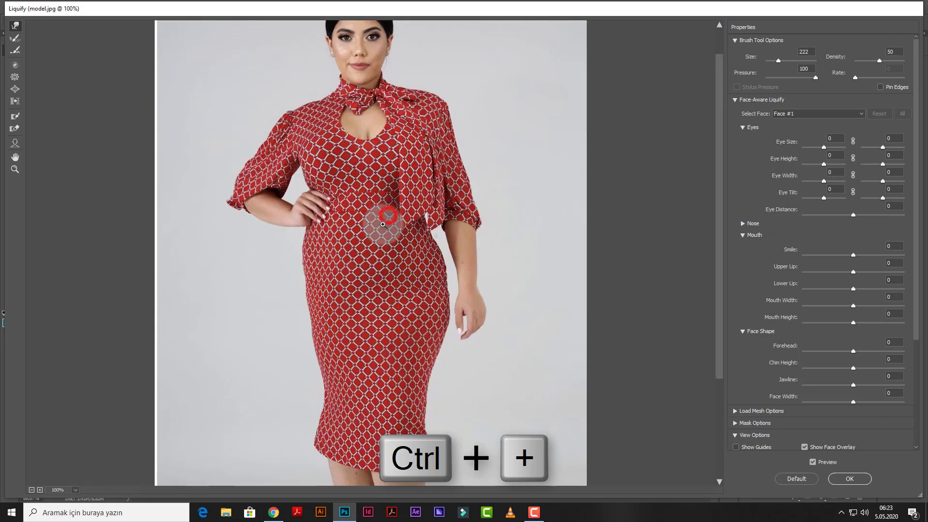
left_click(263, 273)
left_click_drag(254, 273, 225, 274)
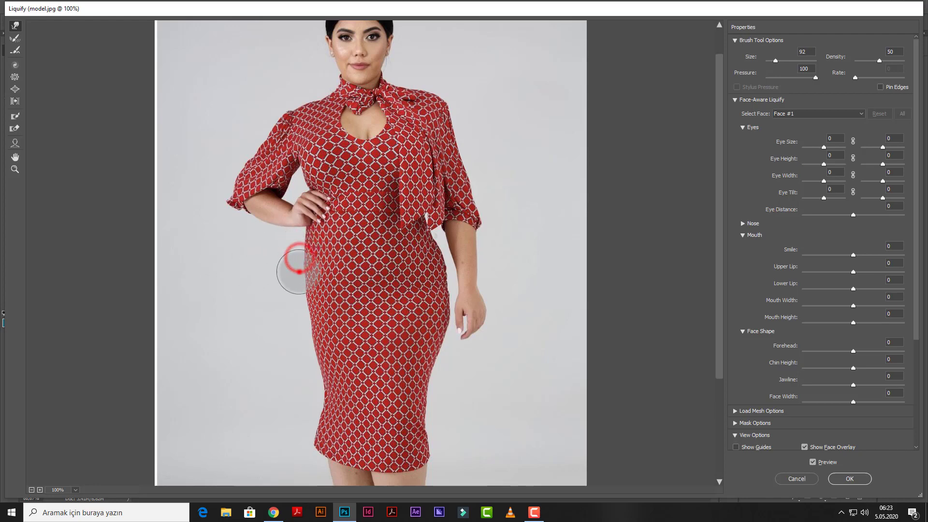
mouse_move(299, 272)
left_mouse_down()
mouse_move(303, 245)
mouse_move(301, 275)
left_mouse_up()
left_click_drag(302, 287, 304, 292)
left_click_drag(300, 270, 305, 264)
mouse_move(300, 305)
left_mouse_down()
mouse_move(316, 376)
mouse_move(309, 442)
left_mouse_up()
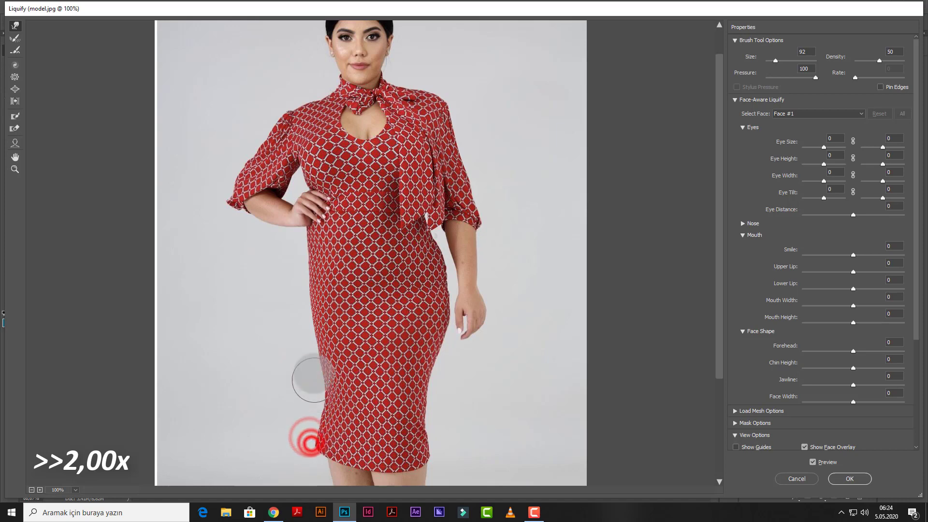
mouse_move(313, 380)
left_mouse_down()
mouse_move(282, 240)
mouse_move(269, 228)
mouse_move(278, 225)
mouse_move(270, 224)
mouse_move(283, 228)
mouse_move(255, 217)
left_mouse_up()
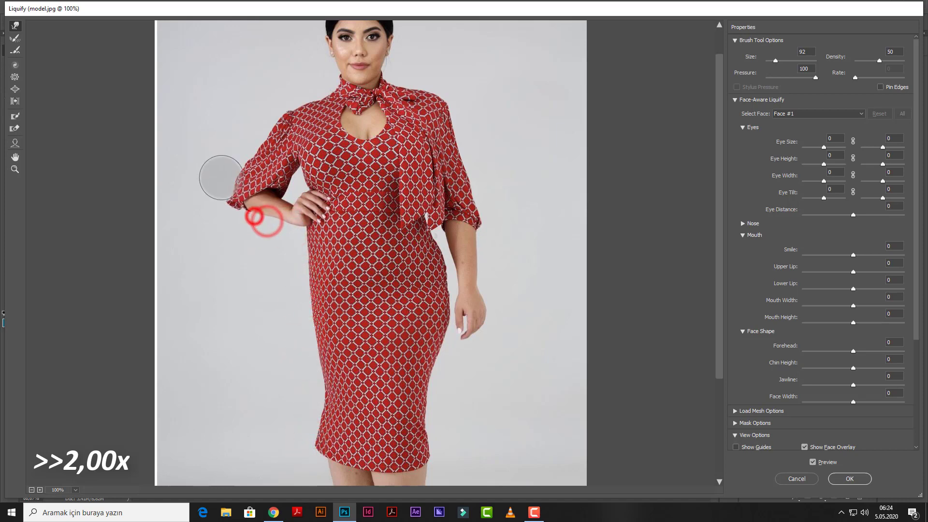
- Slim the bent arm's sleeve and forearm, then refine the waist edge beside the hanging arm with a size 44 warp brush
mouse_move(221, 178)
left_mouse_down()
mouse_move(262, 128)
mouse_move(241, 134)
mouse_move(272, 118)
mouse_move(232, 179)
mouse_move(241, 173)
mouse_move(232, 168)
mouse_move(252, 167)
left_mouse_up()
key("alt")
mouse_move(261, 145)
left_mouse_down()
mouse_move(267, 135)
mouse_move(261, 145)
left_mouse_up()
mouse_move(288, 183)
left_mouse_down()
mouse_move(300, 151)
mouse_move(294, 203)
left_mouse_up()
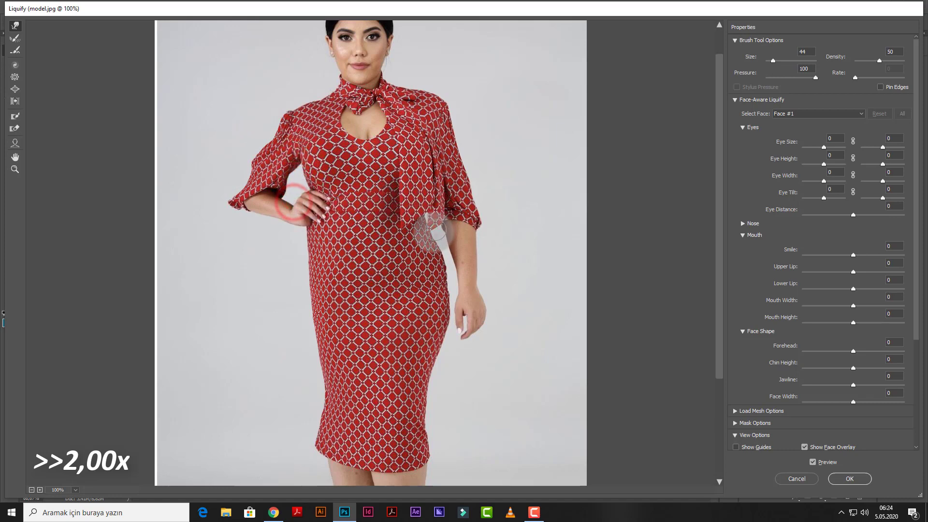
mouse_move(425, 228)
left_mouse_down()
mouse_move(446, 272)
mouse_move(443, 320)
mouse_move(441, 281)
left_mouse_up()
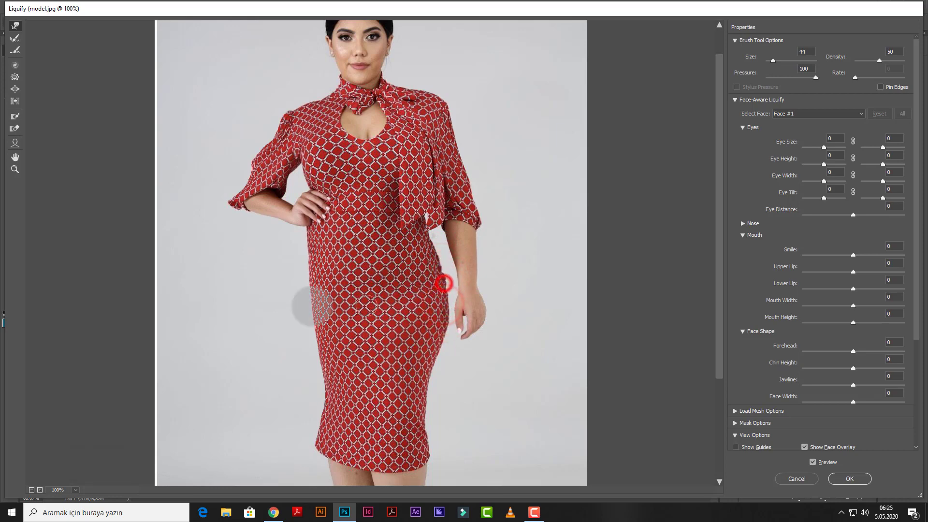
- Protect the hanging hand and forearm with the Freeze Mask tool at brush size 65
left_click(15, 117)
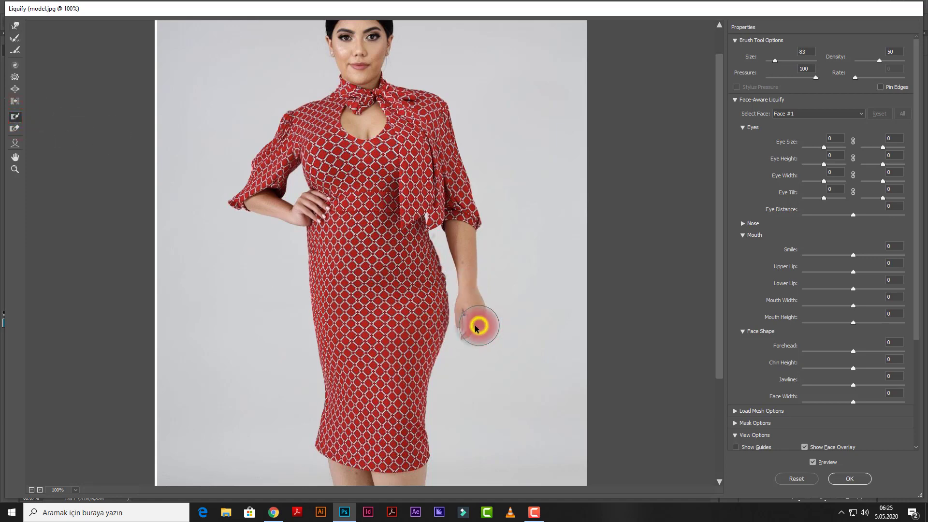
left_click_drag(469, 324, 467, 324)
left_click(476, 325)
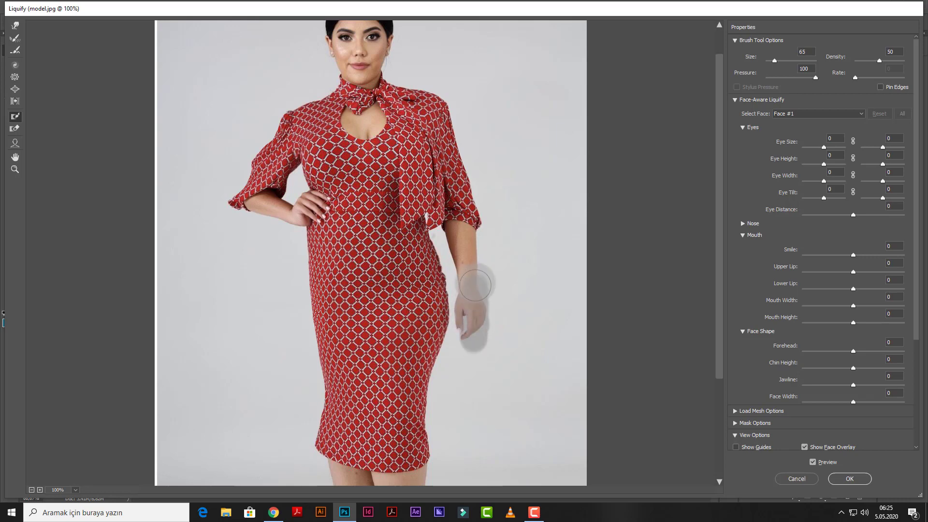
mouse_move(472, 277)
left_mouse_down()
mouse_move(454, 230)
mouse_move(467, 258)
left_mouse_up()
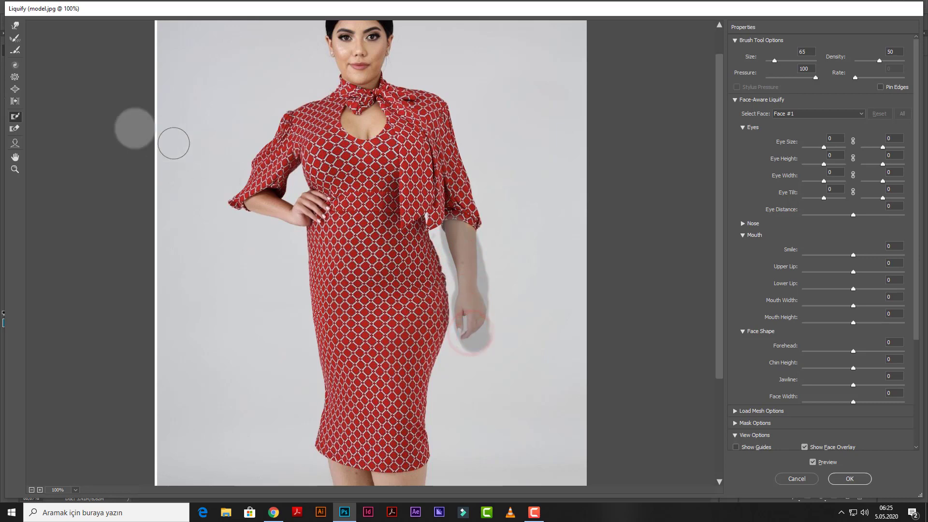
- Push the waist and hip beside the frozen arm inward using Forward Warp with a size 160 brush
left_click(15, 26)
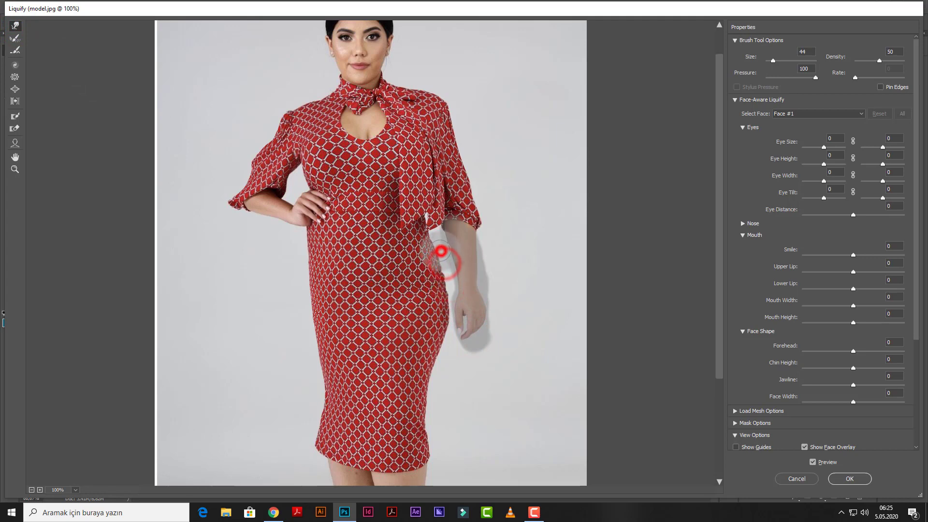
right_click(527, 266, "alt")
left_click_drag(540, 268, 563, 266)
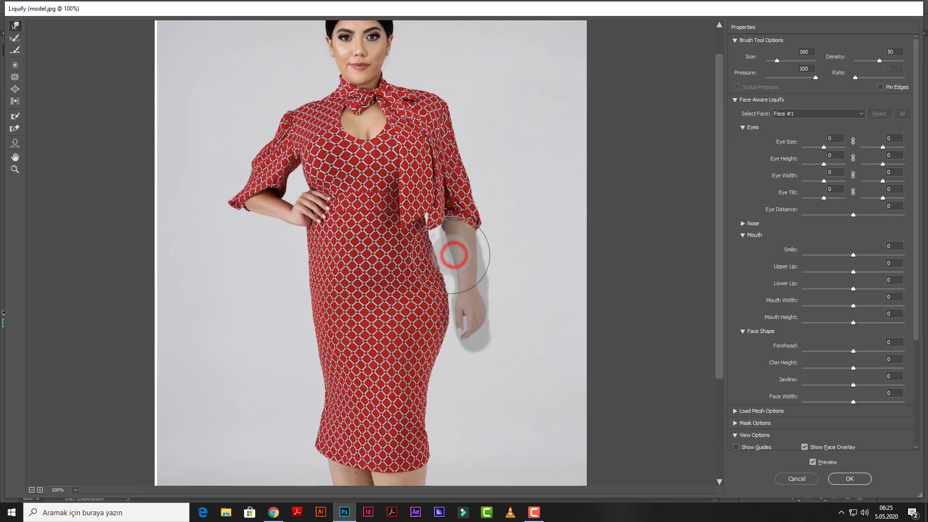
mouse_move(453, 255)
left_mouse_down()
mouse_move(442, 271)
mouse_move(446, 330)
mouse_move(436, 253)
mouse_move(444, 251)
left_mouse_up()
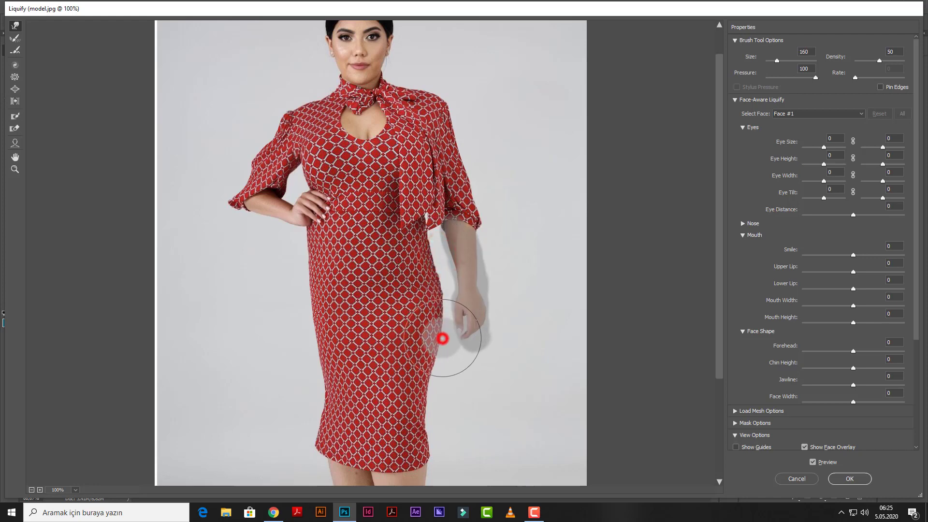
left_click_drag(442, 338, 441, 308)
left_click_drag(439, 373, 455, 344)
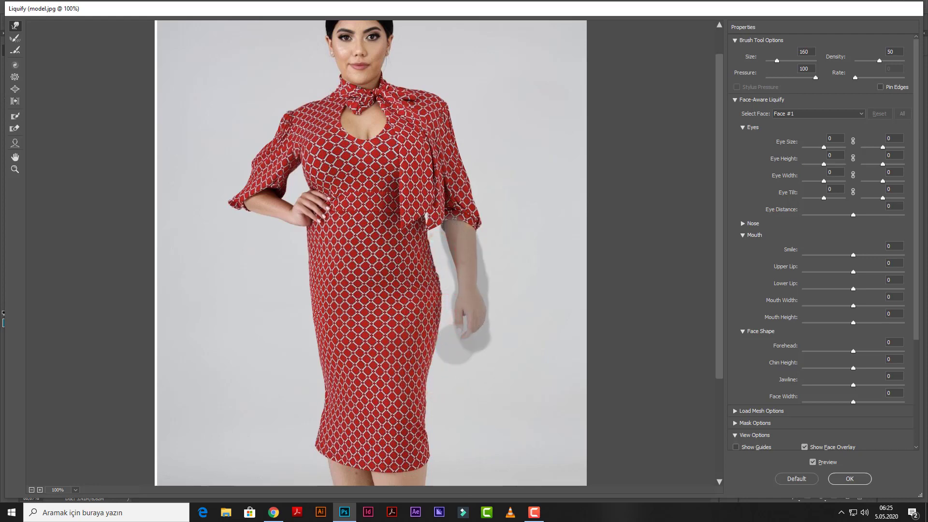
- Narrow the lower skirt on the hanging-arm side and slim that arm's shoulder and sleeve with Forward Warp
key("ctrl+0")
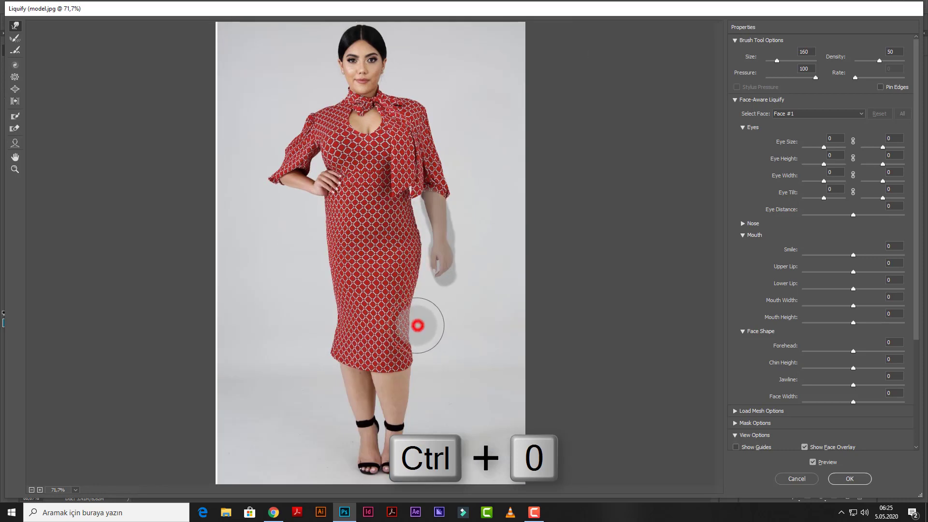
left_click_drag(417, 325, 415, 325)
left_click_drag(425, 293, 422, 293)
mouse_move(423, 227)
left_mouse_down()
mouse_move(422, 213)
mouse_move(474, 144)
mouse_move(460, 153)
mouse_move(449, 134)
left_mouse_up()
mouse_move(435, 87)
left_mouse_down()
mouse_move(406, 87)
mouse_move(459, 106)
mouse_move(424, 95)
mouse_move(432, 107)
mouse_move(408, 94)
left_mouse_up()
mouse_move(443, 130)
left_mouse_down()
mouse_move(462, 179)
mouse_move(455, 158)
mouse_move(443, 159)
left_mouse_up()
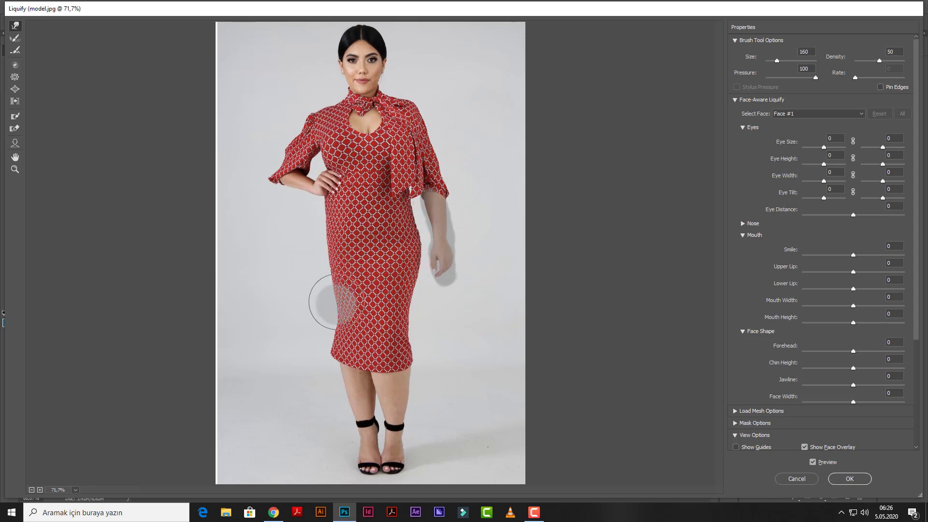
- Slim the hem and calf on the bent-arm side, and contour the waist and hips with Forward Warp
left_click_drag(332, 346, 321, 348)
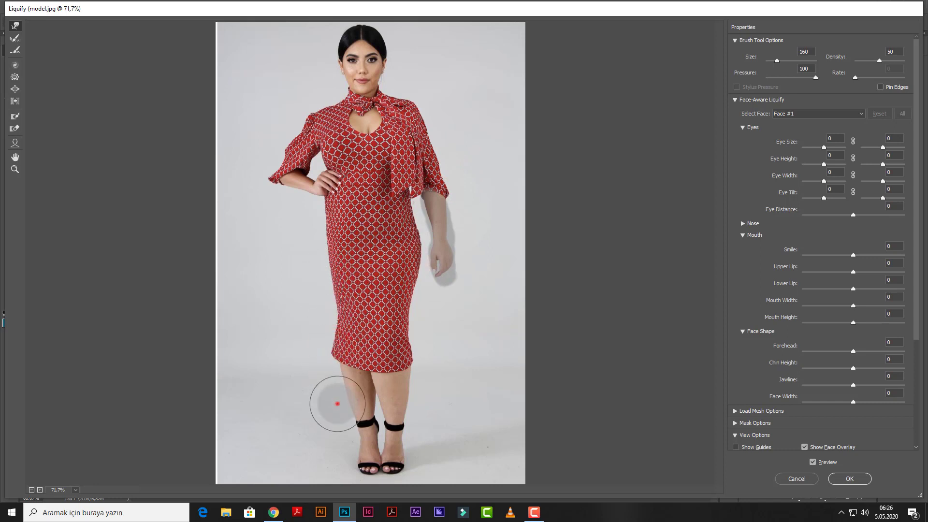
left_click_drag(340, 404, 344, 372)
mouse_move(347, 408)
left_mouse_down()
mouse_move(315, 292)
mouse_move(330, 191)
mouse_move(332, 201)
left_mouse_up()
left_click_drag(412, 212, 406, 201)
mouse_move(412, 234)
left_mouse_down()
mouse_move(411, 405)
mouse_move(426, 242)
left_mouse_up()
- Reshape the inner edges of both calves using Forward Warp with a size 50 brush
left_click(421, 402, "ctrl")
key("ctrl+plus")
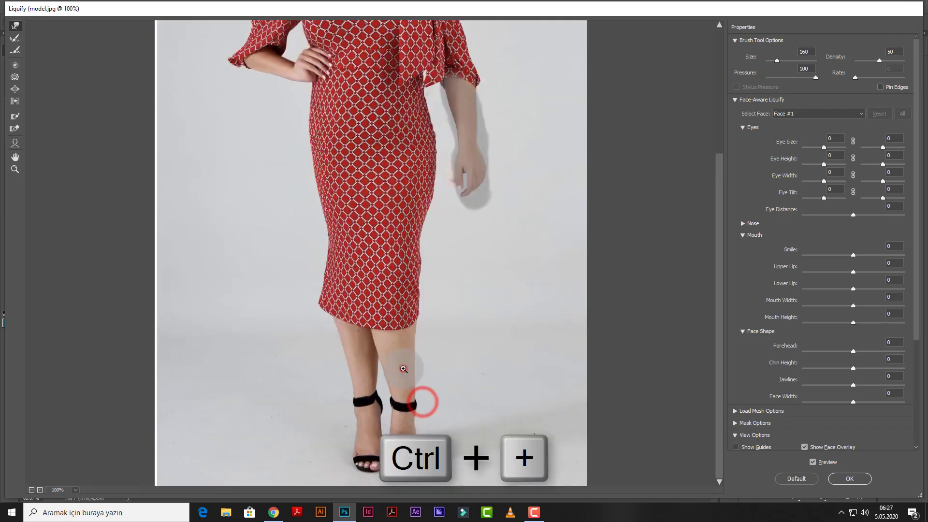
left_click_drag(345, 235, 348, 234)
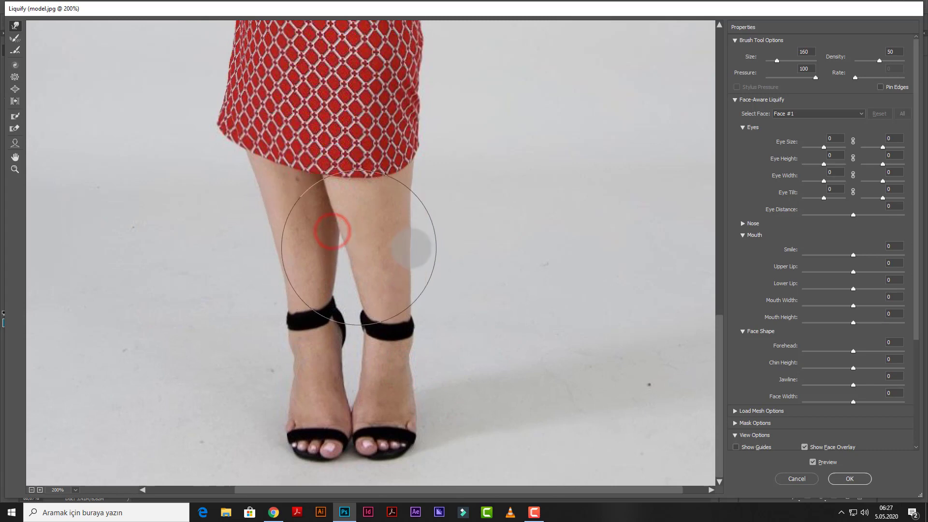
left_click_drag(579, 238, 515, 246)
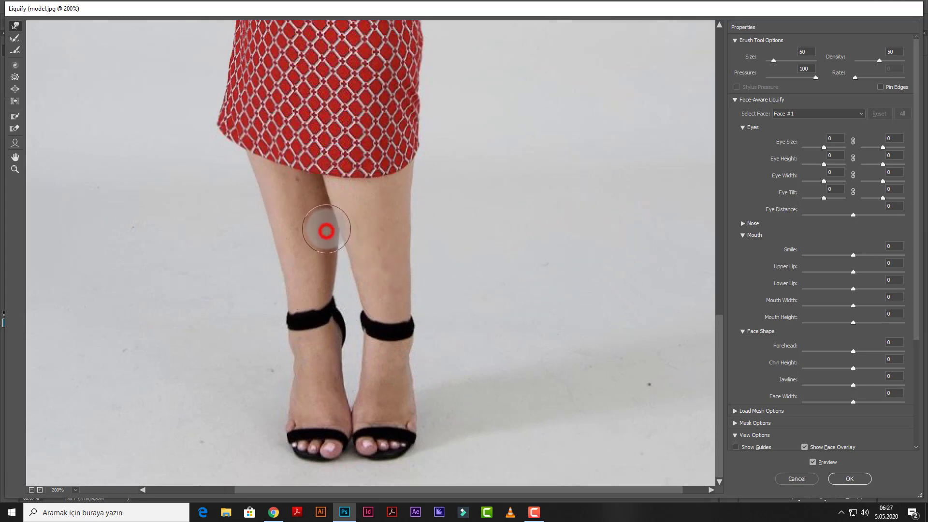
mouse_move(325, 226)
left_mouse_down()
mouse_move(326, 192)
mouse_move(330, 200)
left_mouse_up()
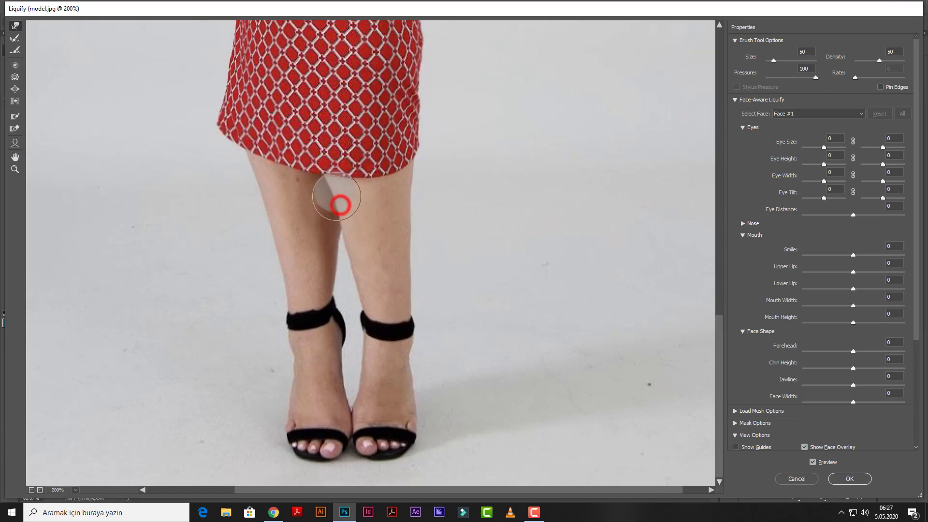
left_click_drag(334, 181, 330, 198)
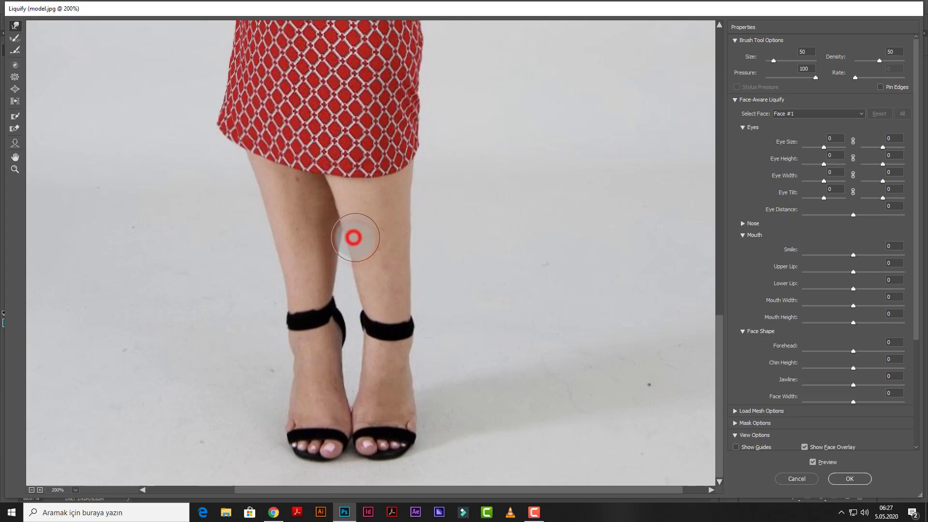
left_click_drag(362, 279, 365, 303)
- Slim the outer calf edge of the leg below the hanging arm, from above the ankle to the hem
left_click(427, 305)
left_click_drag(422, 283, 416, 257)
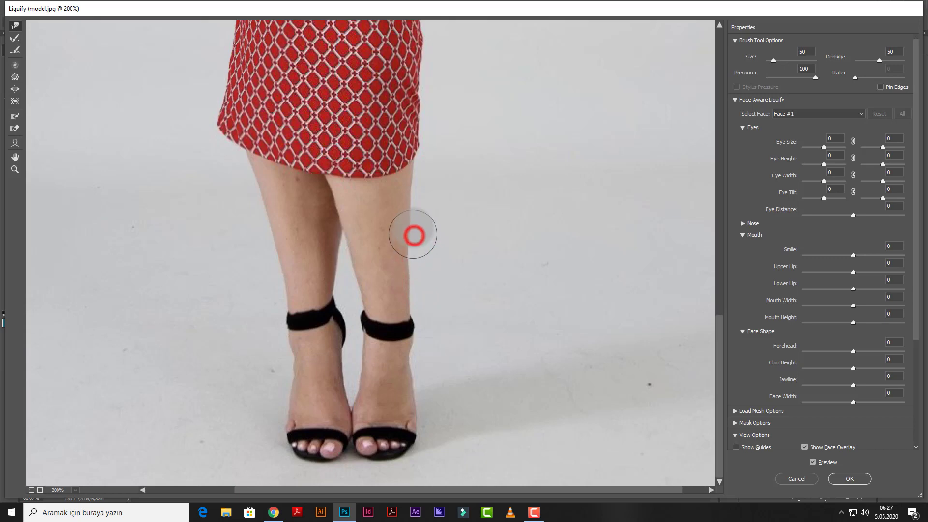
left_click_drag(416, 189, 418, 163)
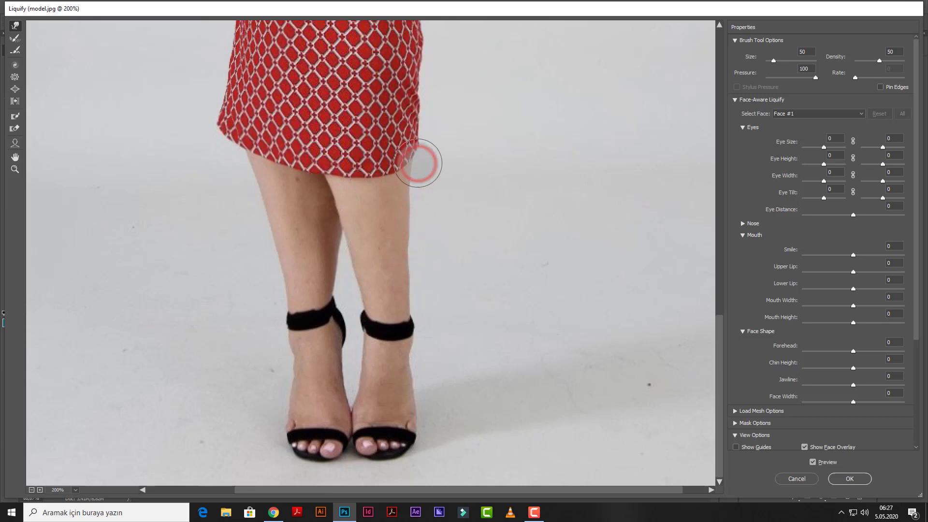
left_click(423, 277)
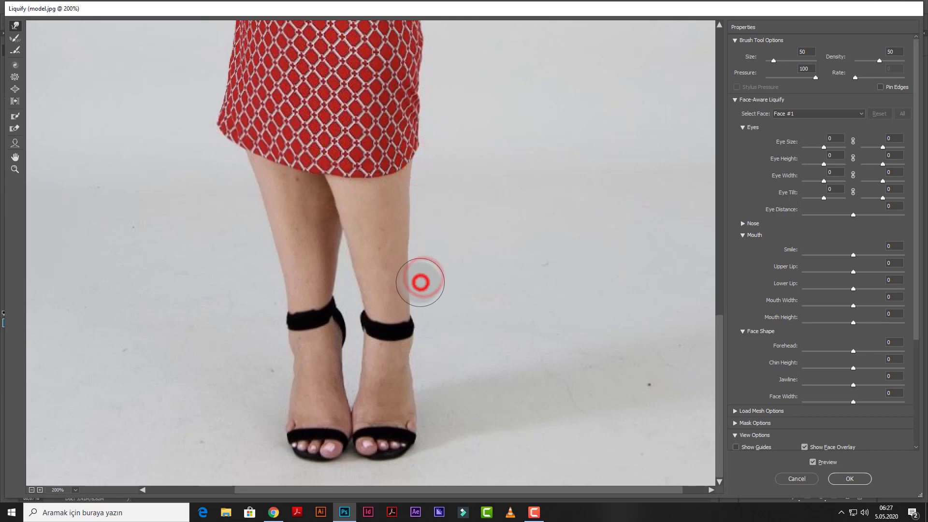
left_click(419, 237)
left_click(419, 207)
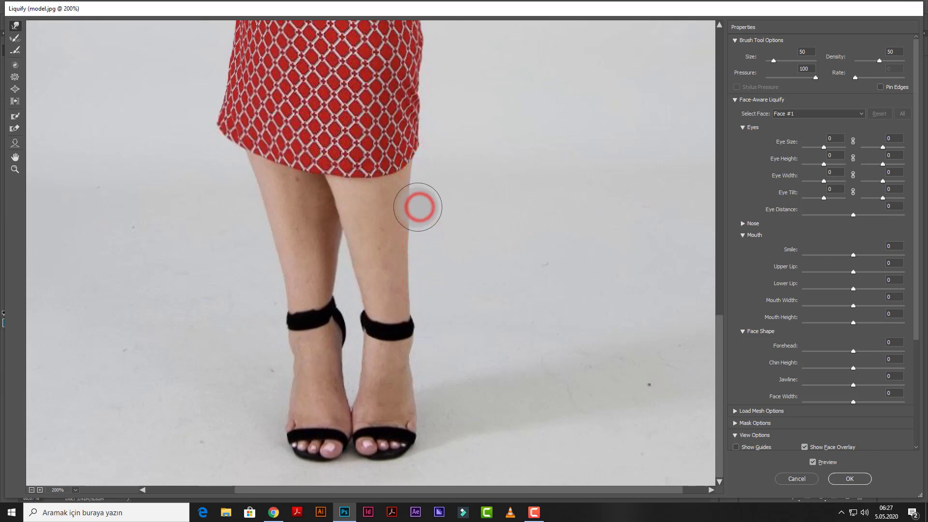
left_click(419, 183)
- Push the outer edge of that leg's ankle strap and lower calf slightly inward with the warp brush
left_click(421, 329)
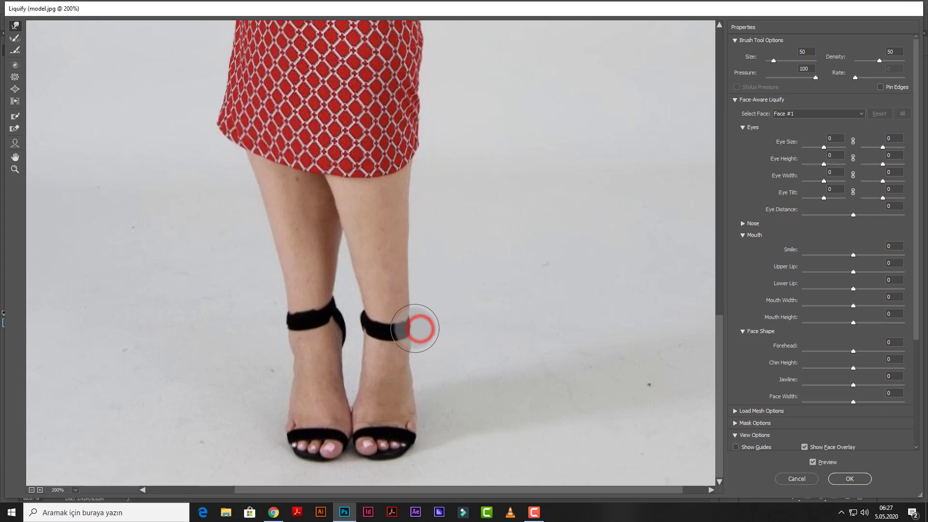
left_click(419, 343)
left_click(417, 309)
left_click(418, 296)
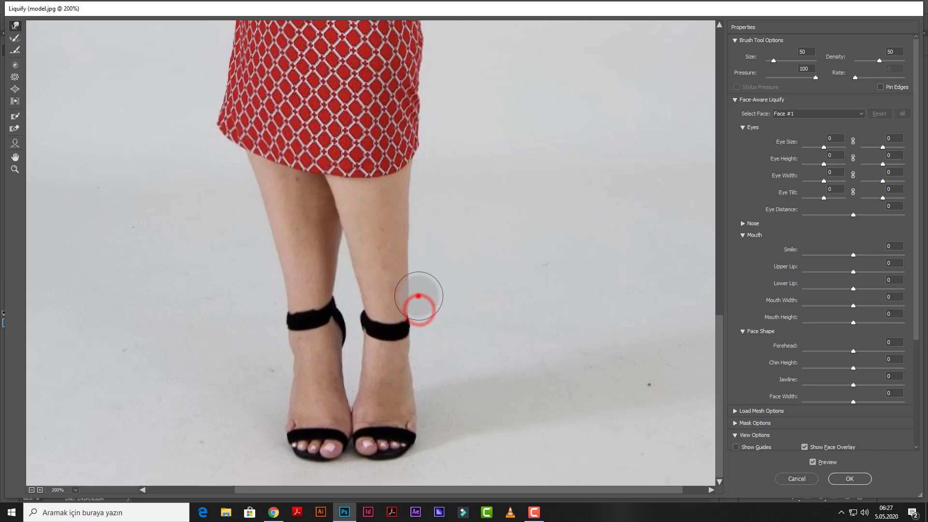
left_click(424, 280)
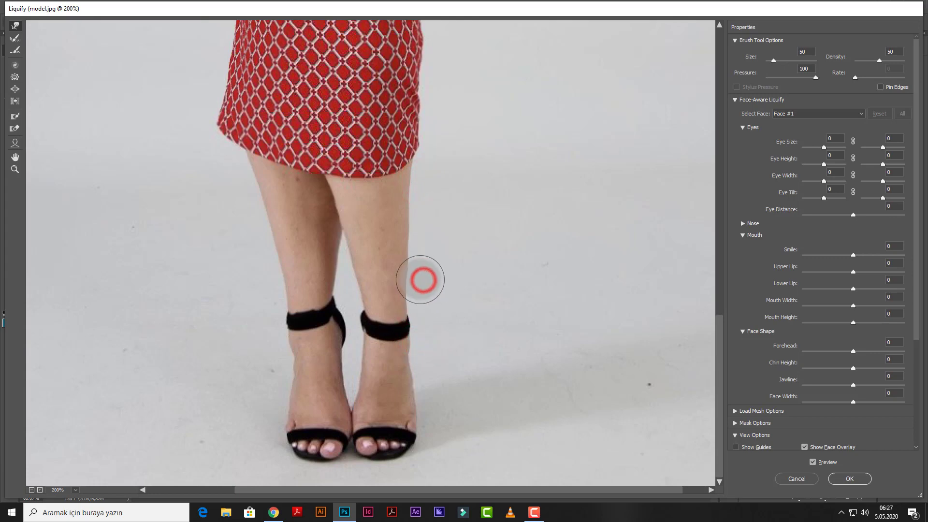
left_click(416, 255)
- Refine the inner calf edge of the same leg, from above the ankle up toward the knee
left_click(360, 284)
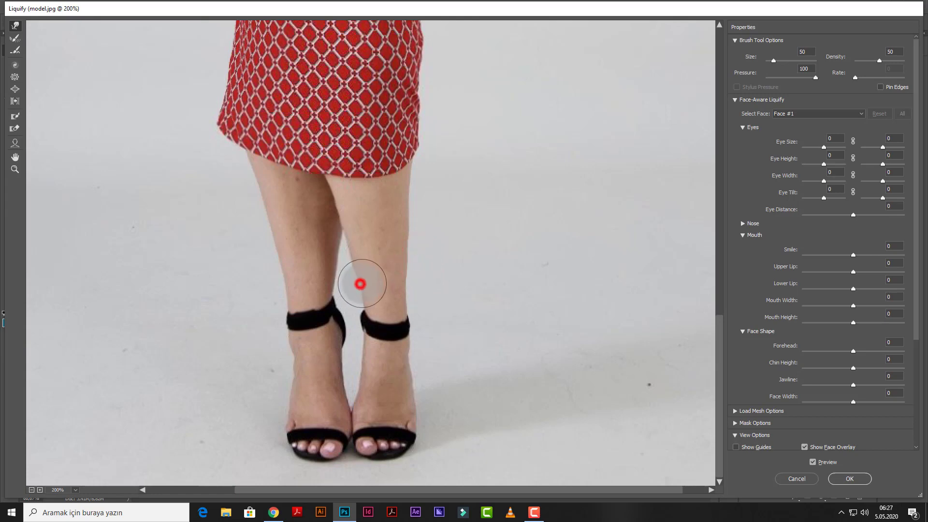
left_click(359, 272)
left_click(358, 258)
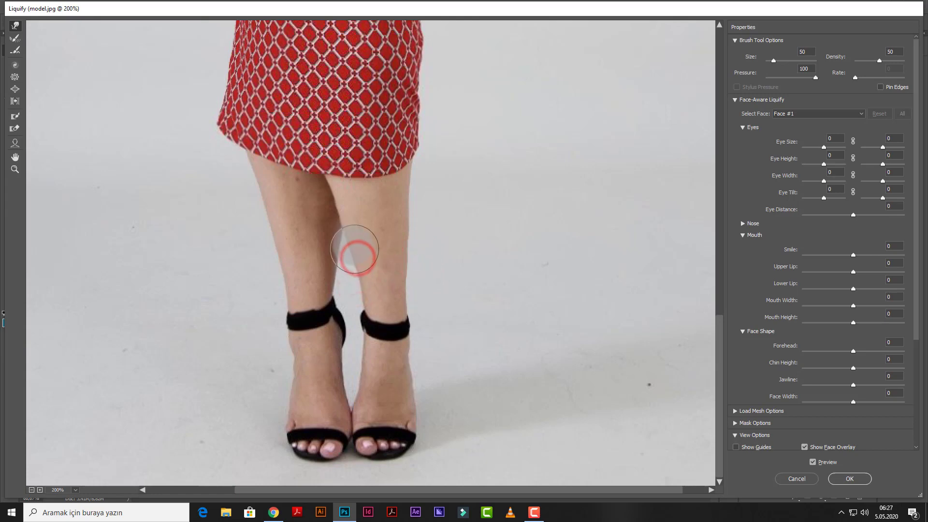
left_click(347, 230)
left_click(347, 230)
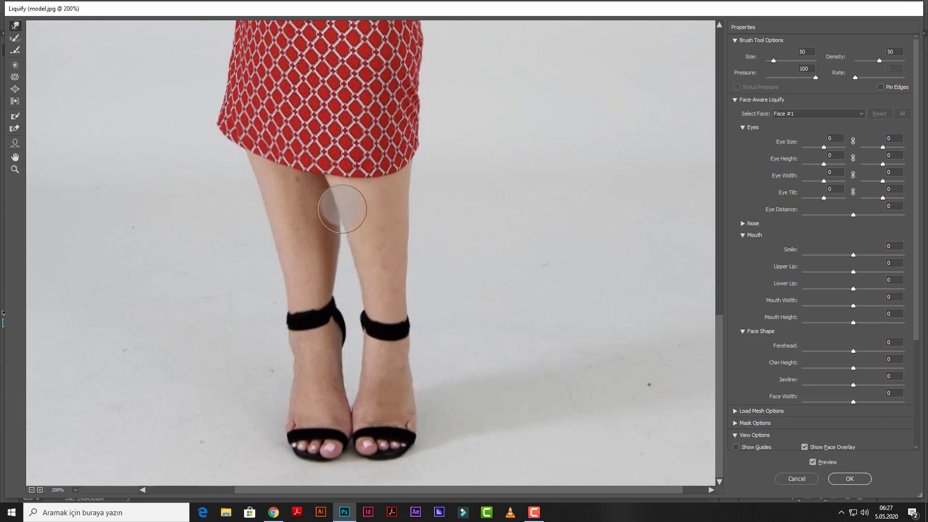
- Slim both edges of the calf and ankle on the bent-arm side up to the hem, undoing the last push at the ankle strap
left_click(335, 276)
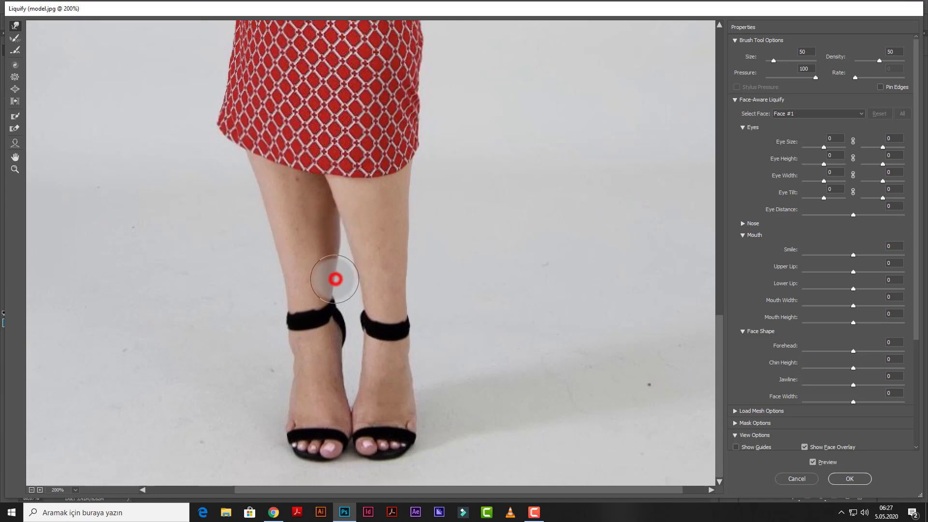
left_click(337, 231)
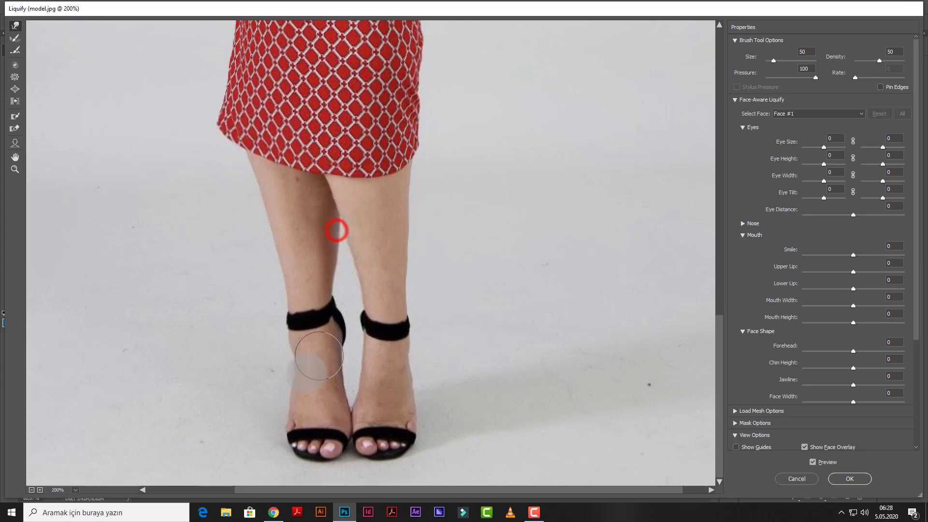
mouse_move(286, 354)
left_mouse_down()
mouse_move(282, 381)
mouse_move(292, 347)
mouse_move(285, 308)
mouse_move(284, 330)
left_mouse_up()
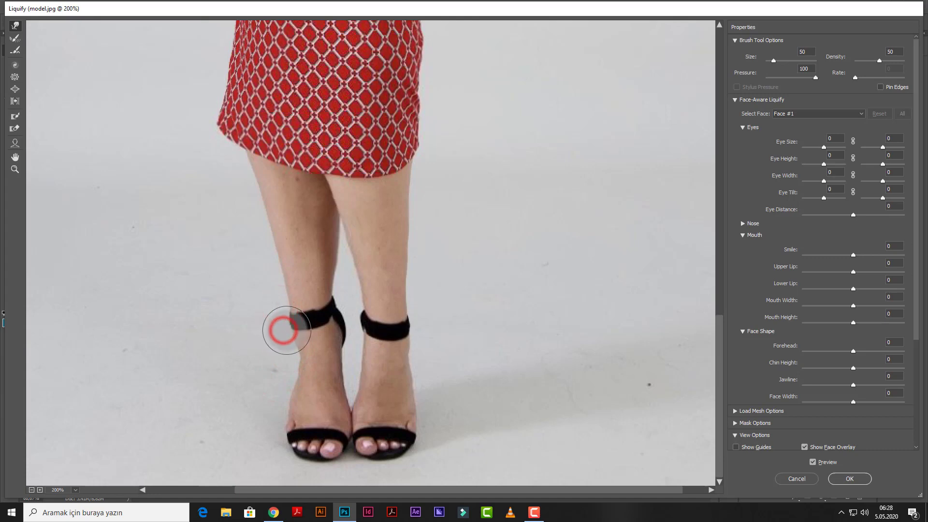
key("ctrl+z")
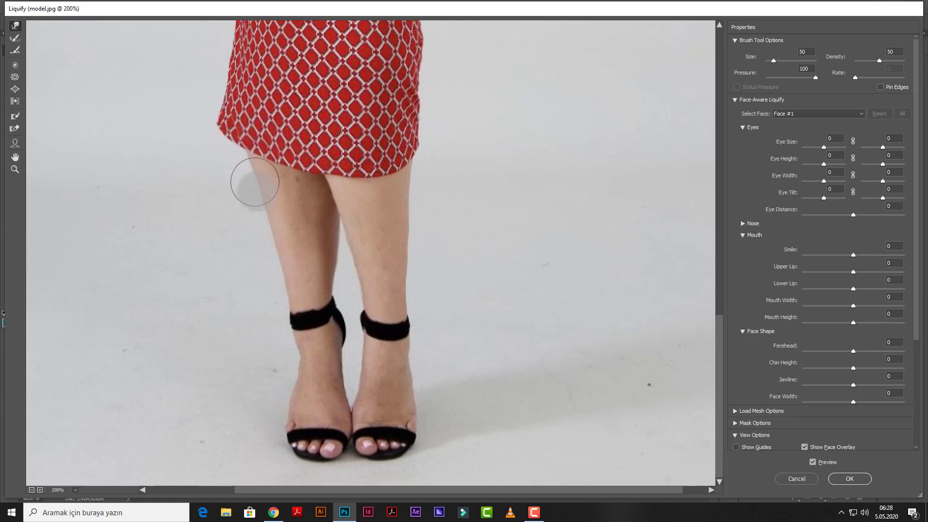
left_click_drag(259, 192, 244, 150)
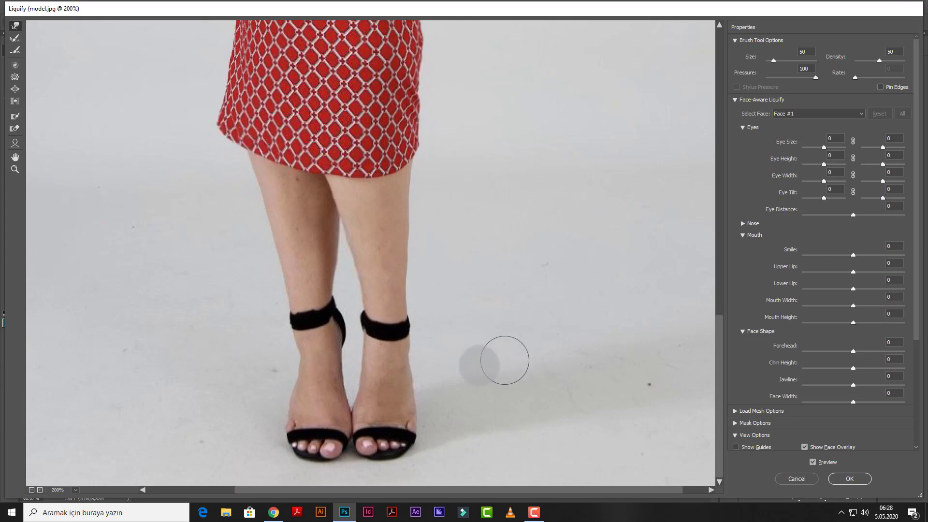
- Narrow the foot and ankle below the hanging arm on both sides, and refine the other leg's inner ankle and calf edge
mouse_move(405, 374)
left_mouse_down()
mouse_move(417, 396)
mouse_move(410, 381)
left_mouse_up()
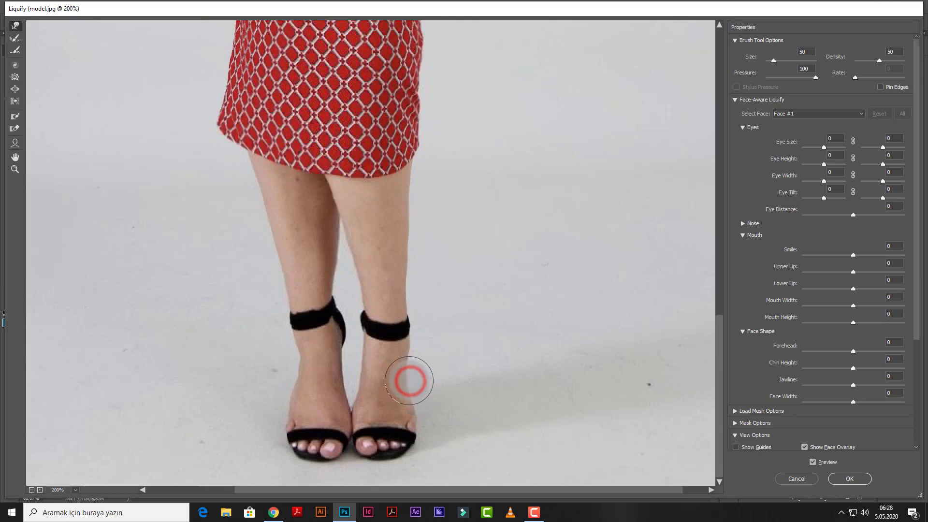
left_click(412, 359)
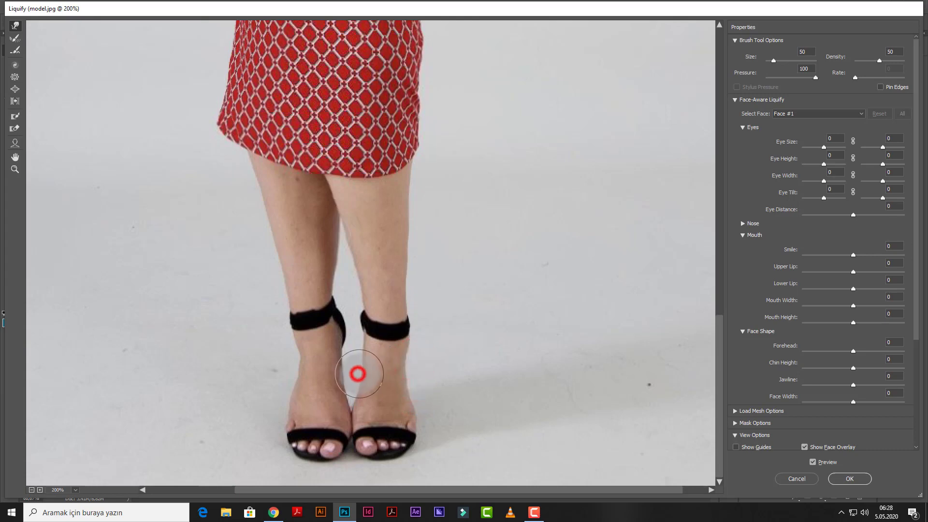
left_click(364, 360)
left_click(367, 346)
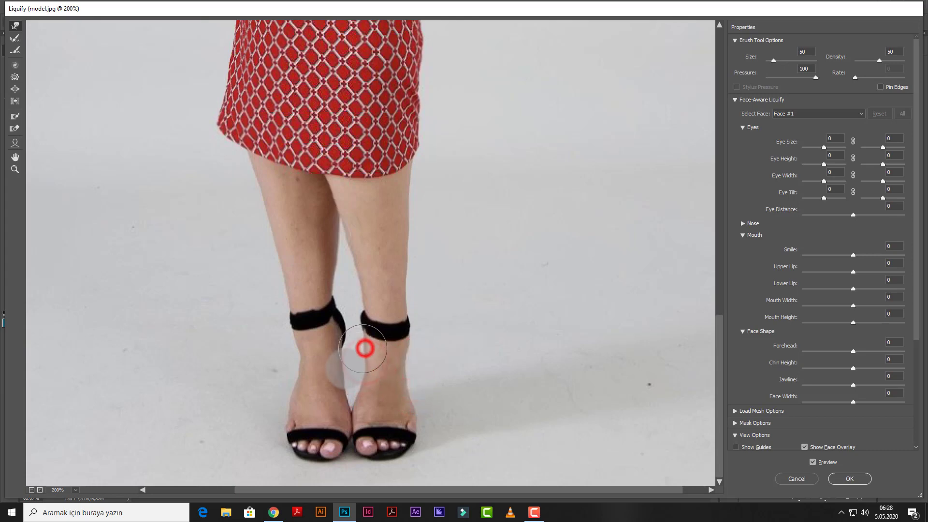
left_click(343, 377)
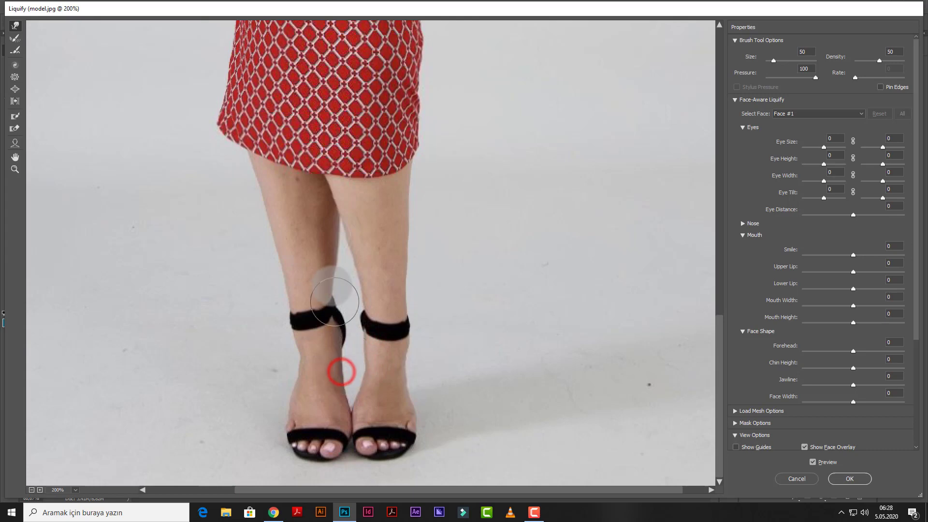
left_click(338, 226)
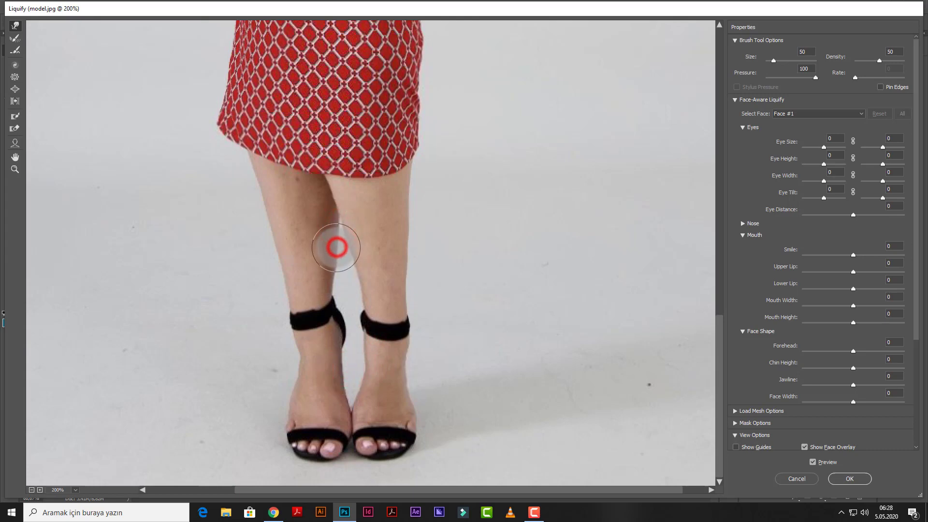
- Smooth the outer calf edge on the bent-arm side, starting just below the dress hem
key("space")
left_click_drag(317, 205, 382, 300)
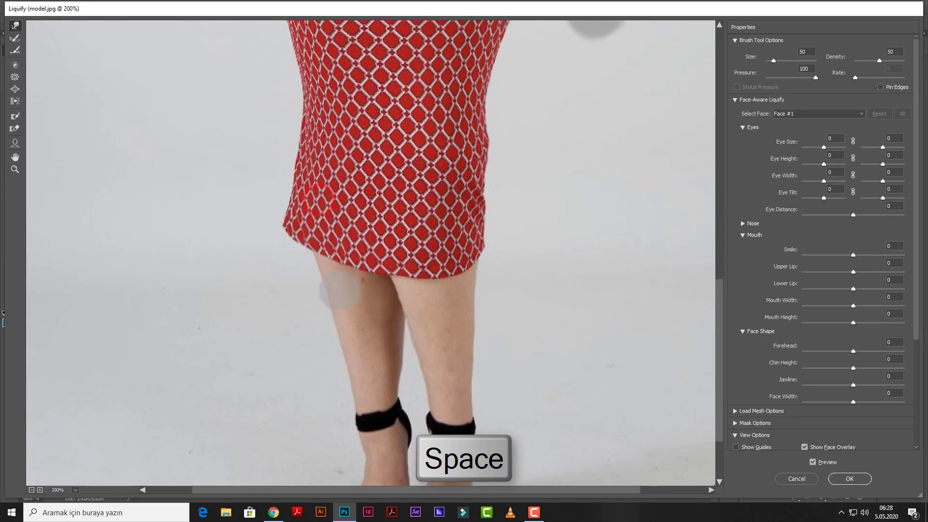
left_click(321, 254)
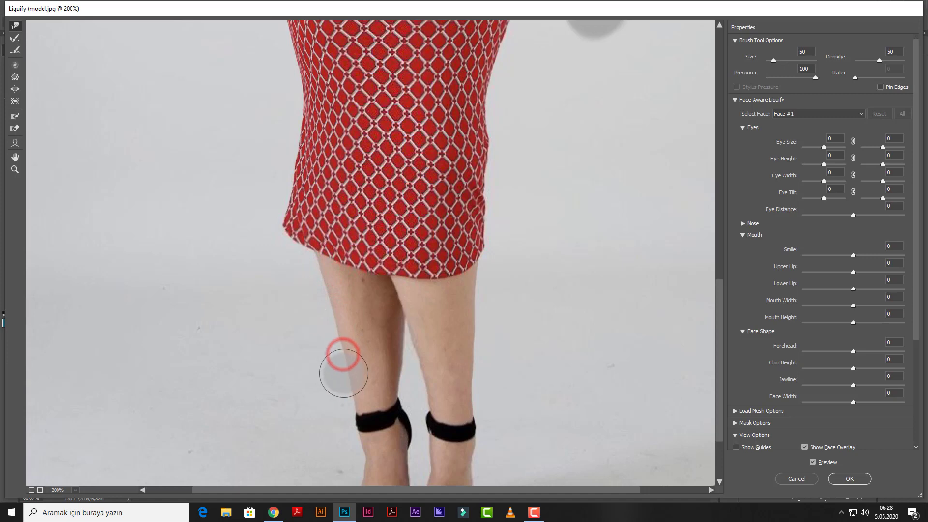
- Push the lower dress edge on the bent-arm side inward, from the knee down to the hem corner
key("space")
left_click_drag(329, 315, 352, 393)
left_click_drag(311, 251, 315, 254)
left_click_drag(309, 202, 312, 202)
mouse_move(298, 294)
left_mouse_down()
mouse_move(301, 313)
mouse_move(297, 279)
left_mouse_up()
left_click(298, 265)
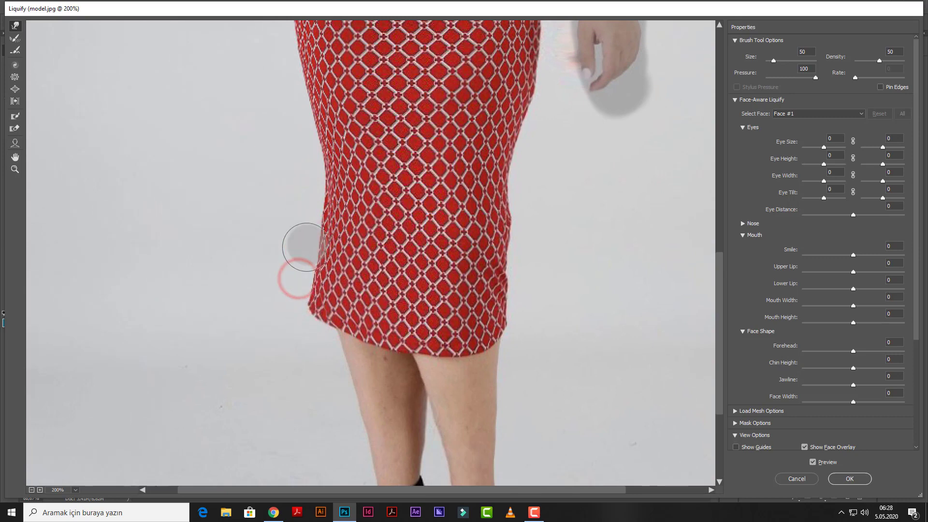
left_click_drag(310, 217, 314, 218)
left_click_drag(313, 319, 308, 315)
- Slim and smooth the lower dress edge on the hanging-arm side, from above the knee down toward the hem
left_click_drag(534, 208, 527, 213)
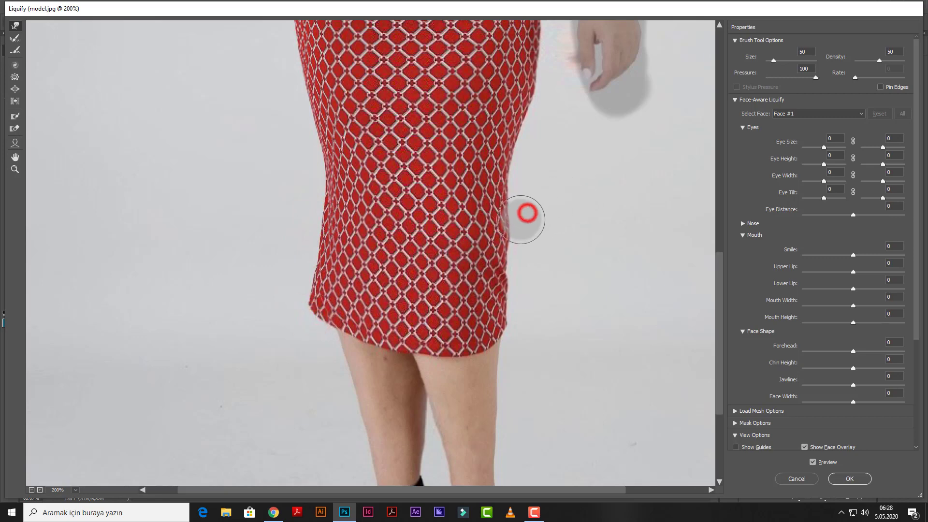
left_click(522, 245)
left_click(527, 234)
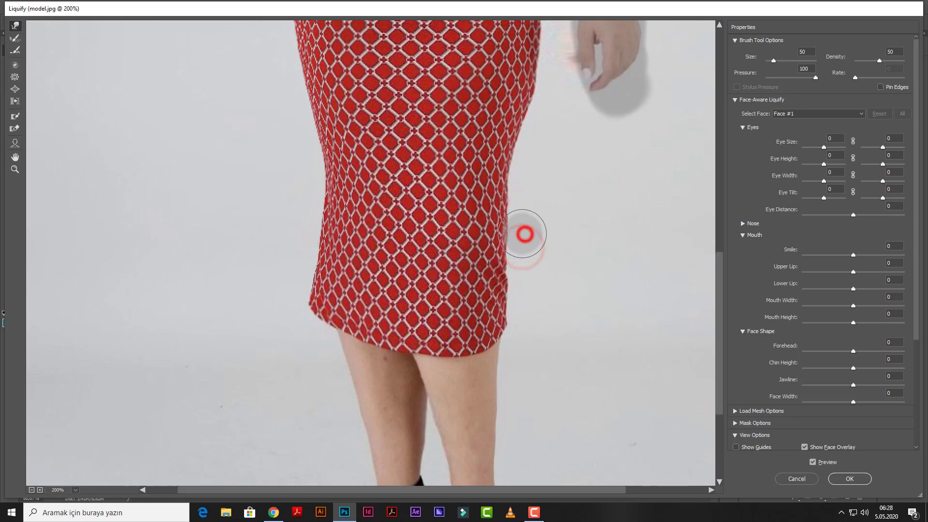
left_click(524, 208)
left_click(522, 193)
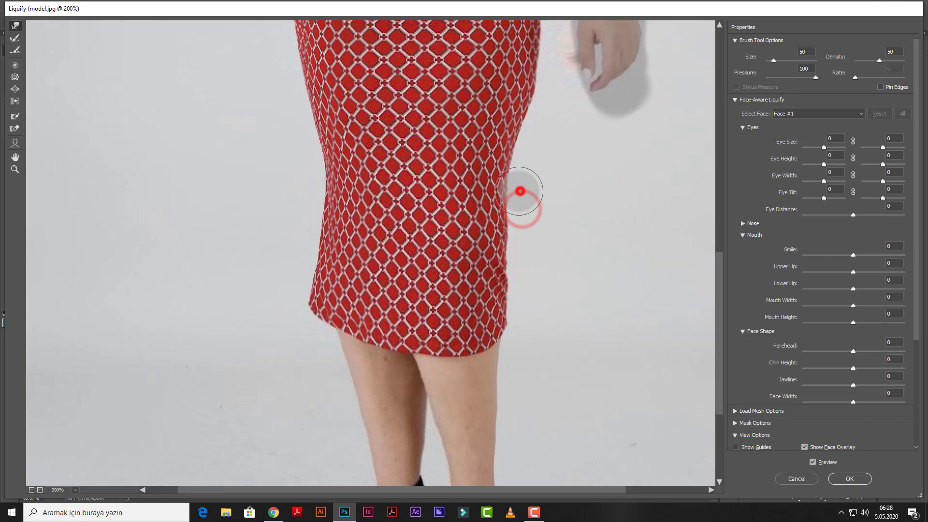
left_click(514, 262)
left_click_drag(521, 282, 514, 300)
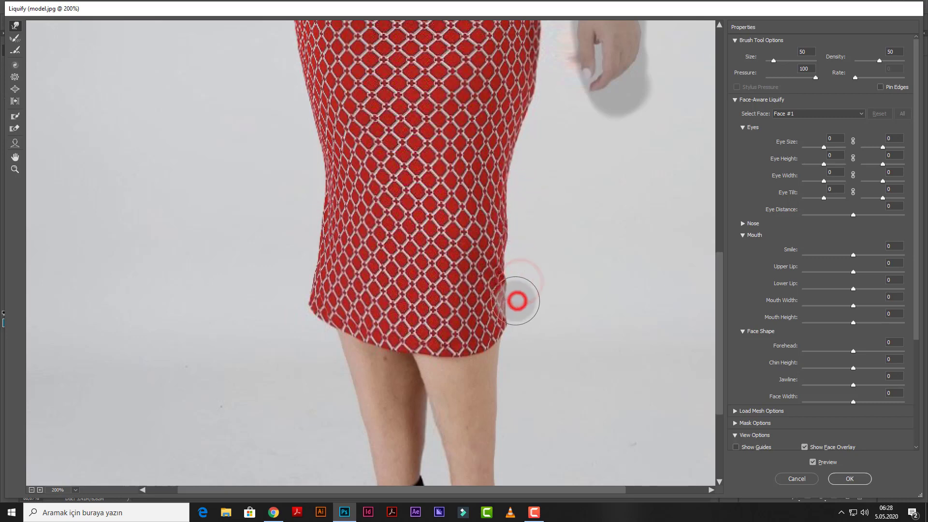
left_click(512, 272)
left_click(513, 225)
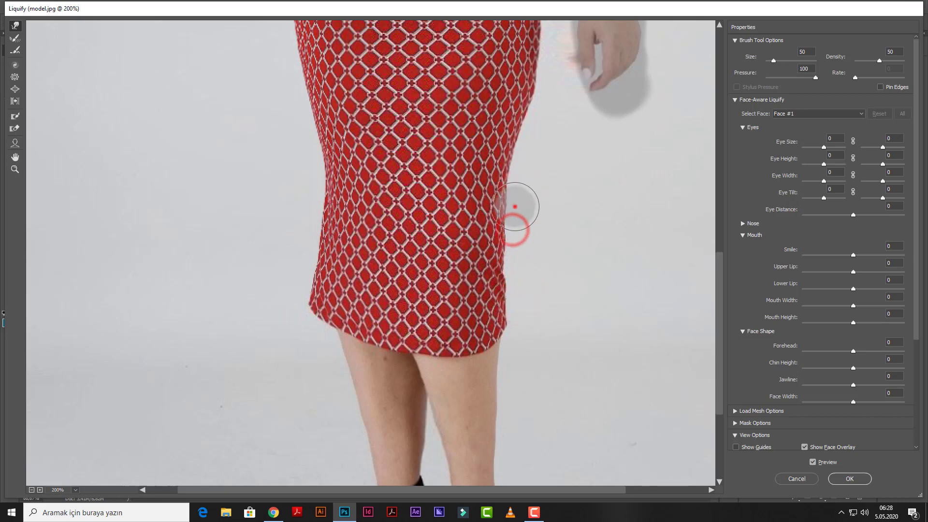
left_click(515, 207)
left_click(516, 185)
- Thaw the frozen mask over the hanging forearm and hand using the Thaw Mask tool at brush size 100
key("space")
left_click_drag(535, 112, 489, 268)
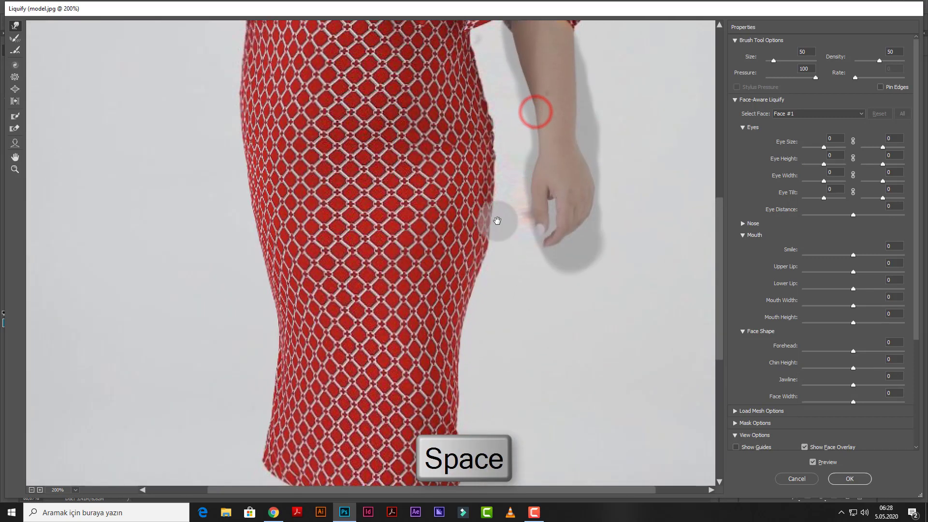
left_click_drag(498, 221, 464, 271)
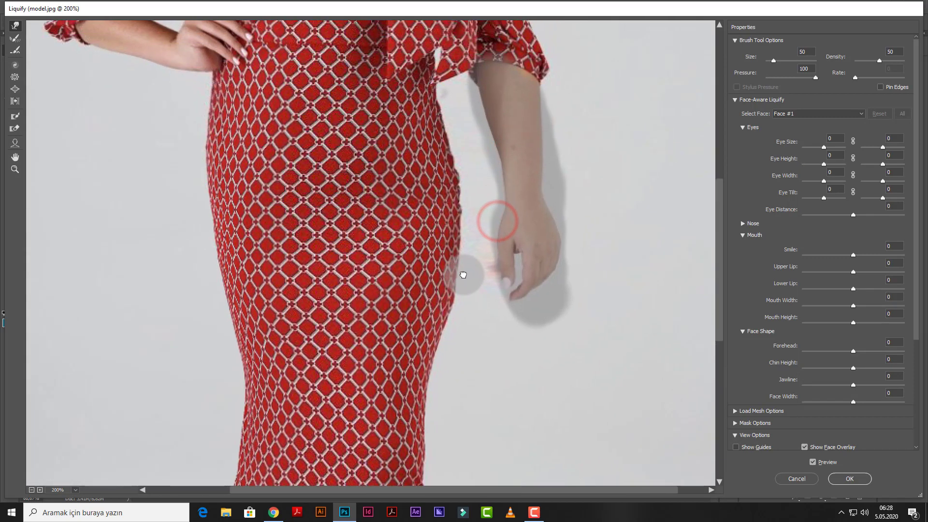
left_click(16, 129)
mouse_move(568, 294)
left_mouse_down()
mouse_move(570, 319)
mouse_move(498, 83)
mouse_move(453, 79)
mouse_move(580, 108)
mouse_move(82, 114)
left_mouse_up()
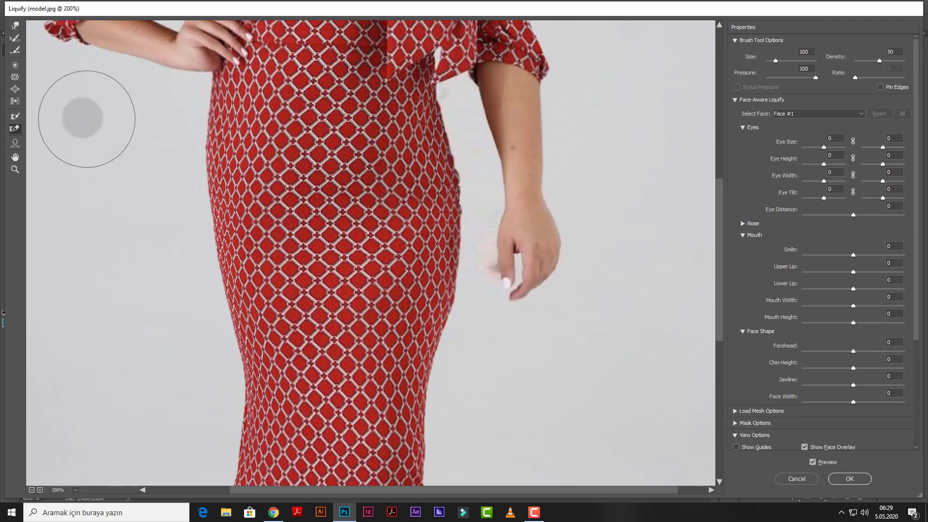
- Reshape the inner edge of the hanging hand and wrist with Forward Warp at brush size 50
left_click(14, 22)
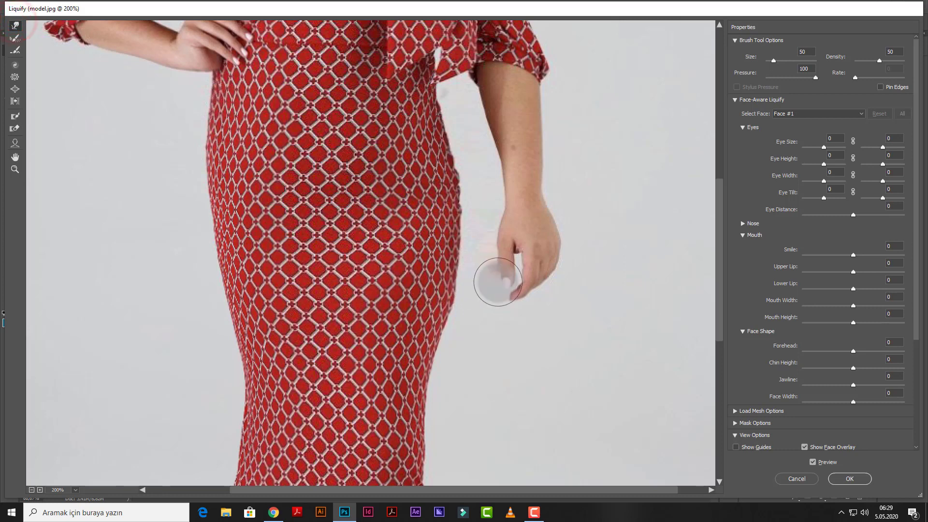
mouse_move(498, 282)
left_mouse_down()
mouse_move(472, 256)
mouse_move(483, 271)
mouse_move(490, 267)
mouse_move(491, 217)
mouse_move(501, 207)
mouse_move(495, 153)
mouse_move(506, 175)
left_mouse_up()
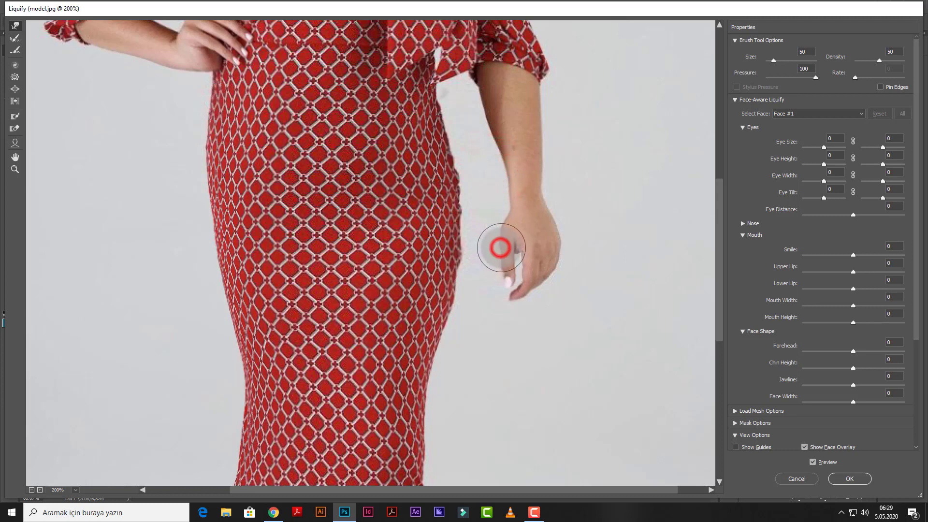
left_click_drag(491, 239, 493, 251)
- Push the outer edge of the hanging hand and wrist inward with the warp brush
left_click_drag(579, 238, 577, 238)
left_click(574, 255)
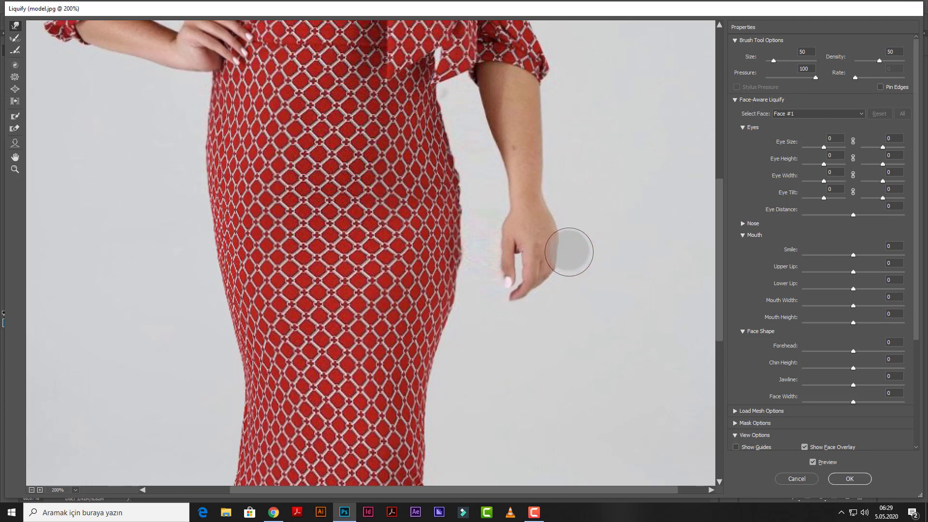
left_click(564, 194)
left_click(562, 210)
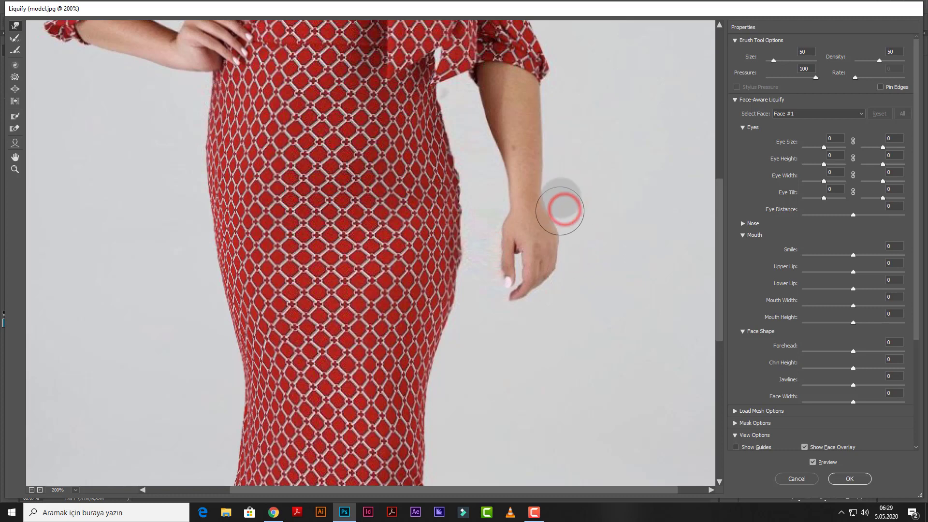
left_click(556, 193)
left_click(554, 174)
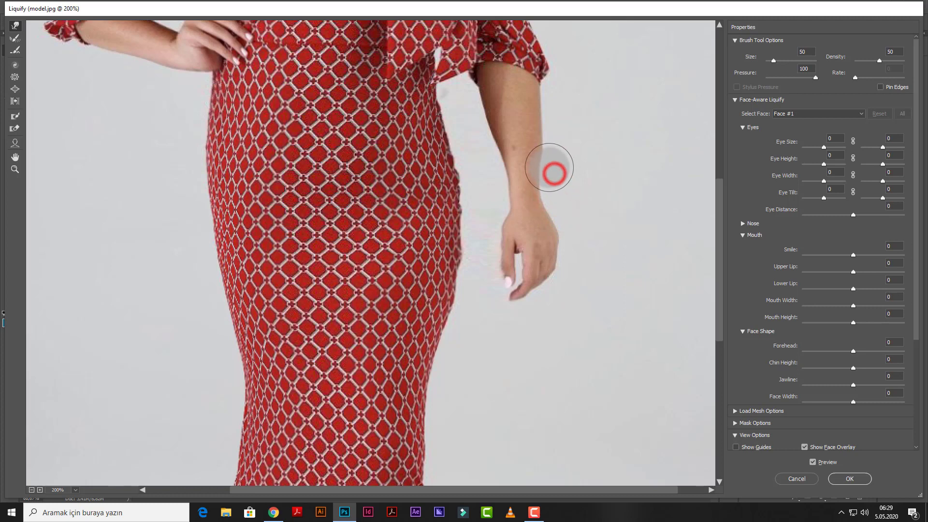
- Slim the outer edge of the hanging forearm between the wrist and the sleeve cuff
left_click(551, 145)
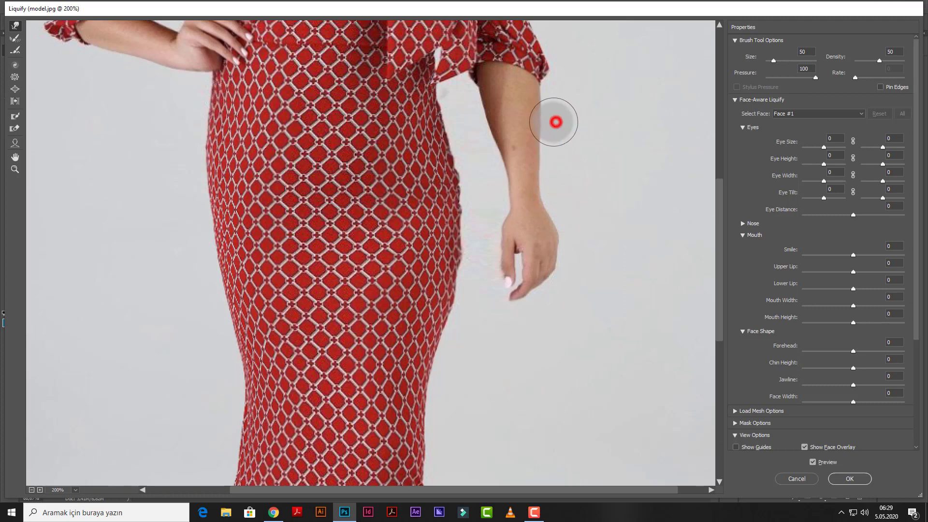
left_click(549, 105)
left_click(548, 91)
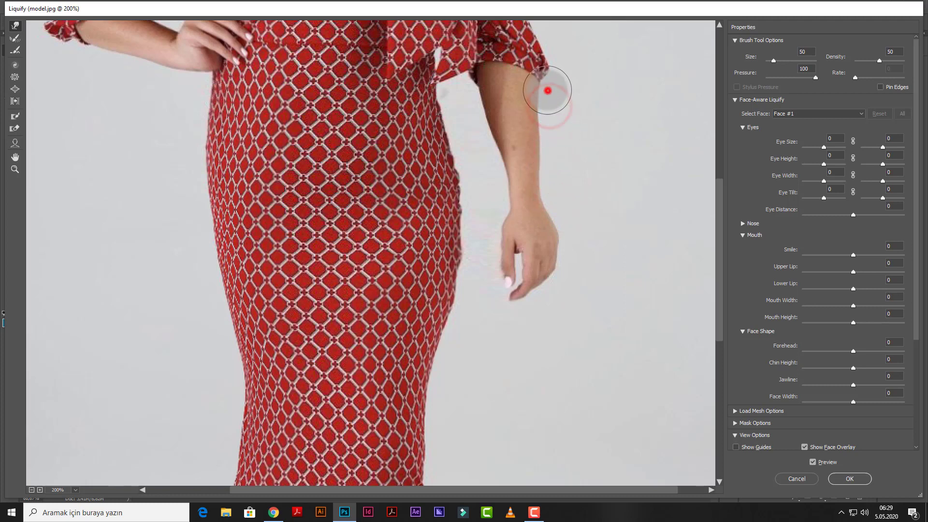
left_click(546, 145)
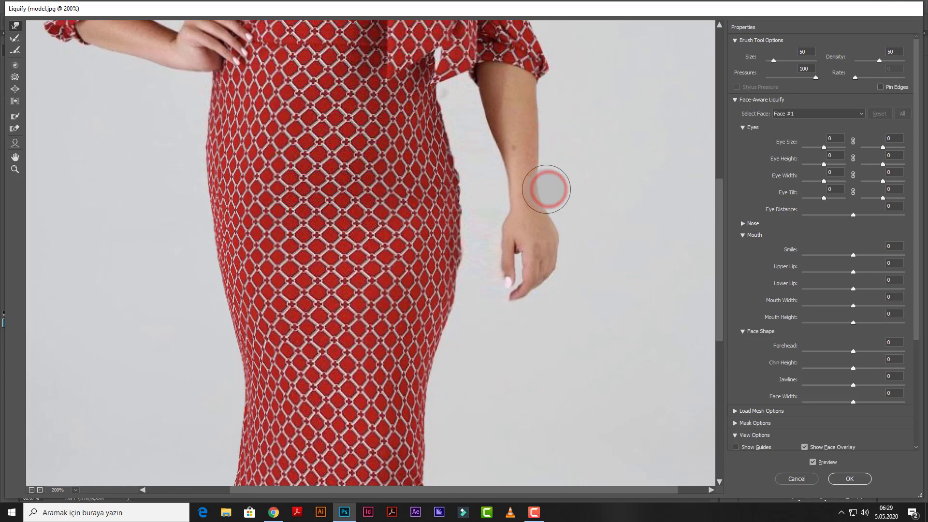
- Slim the inner edge of the hanging forearm from just below the sleeve down to mid-forearm
key("space")
left_click_drag(549, 147, 550, 263)
left_click(485, 184)
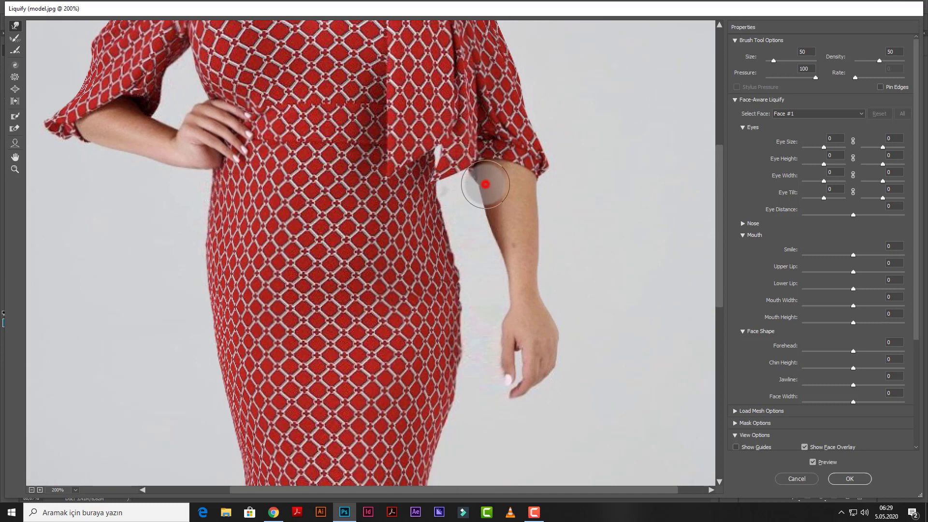
left_click_drag(486, 202, 490, 240)
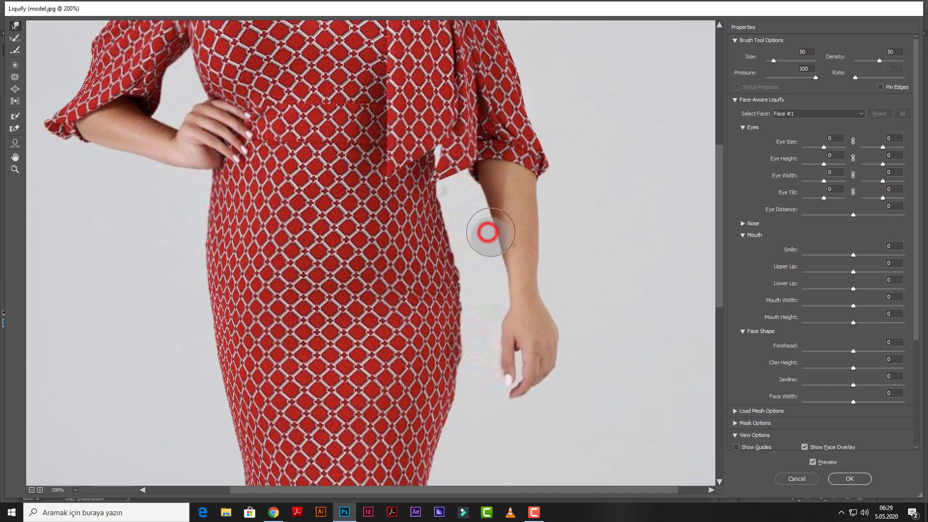
left_click(491, 250)
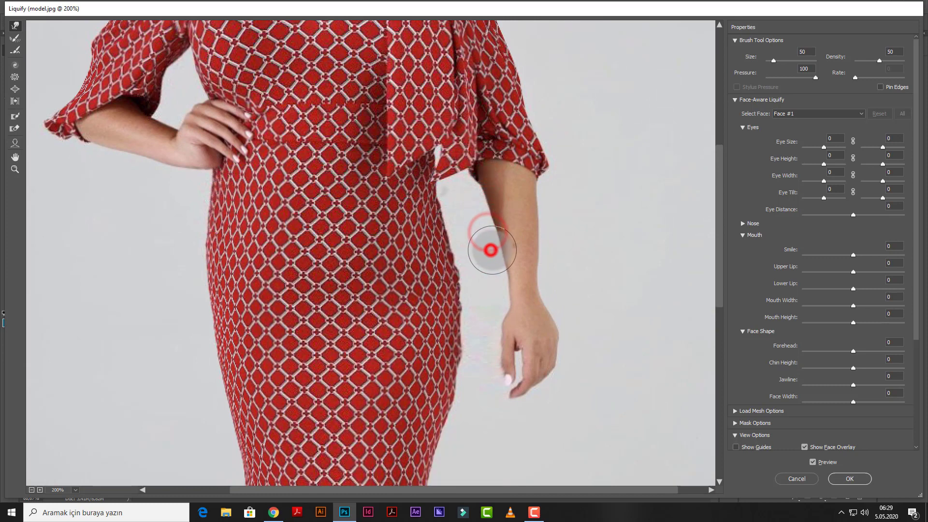
left_click(489, 209)
left_click(482, 187)
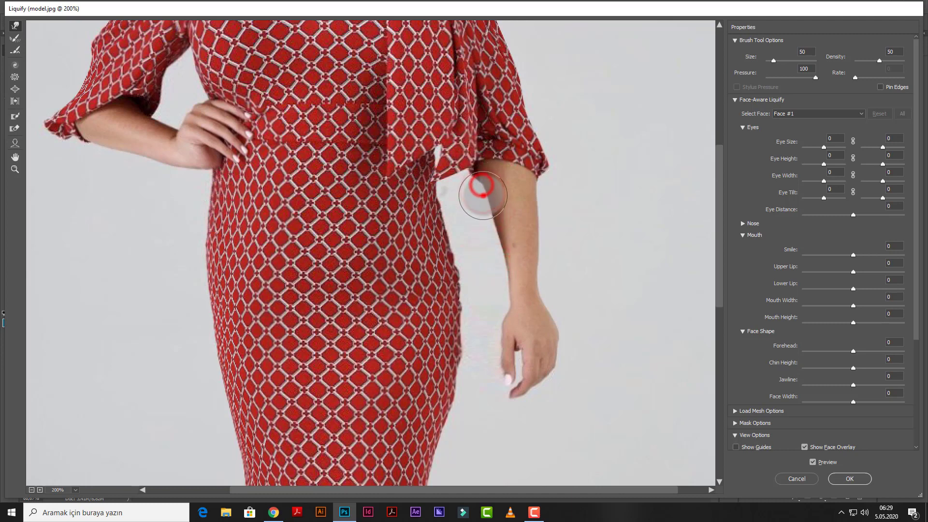
- Refine the bent arm's forearm contour and the inner edge of its sleeve near the torso
mouse_move(160, 115)
left_mouse_down()
mouse_move(135, 119)
mouse_move(148, 116)
mouse_move(121, 105)
mouse_move(173, 66)
mouse_move(185, 68)
mouse_move(251, 165)
left_mouse_up()
key("space")
left_click_drag(241, 132, 241, 127)
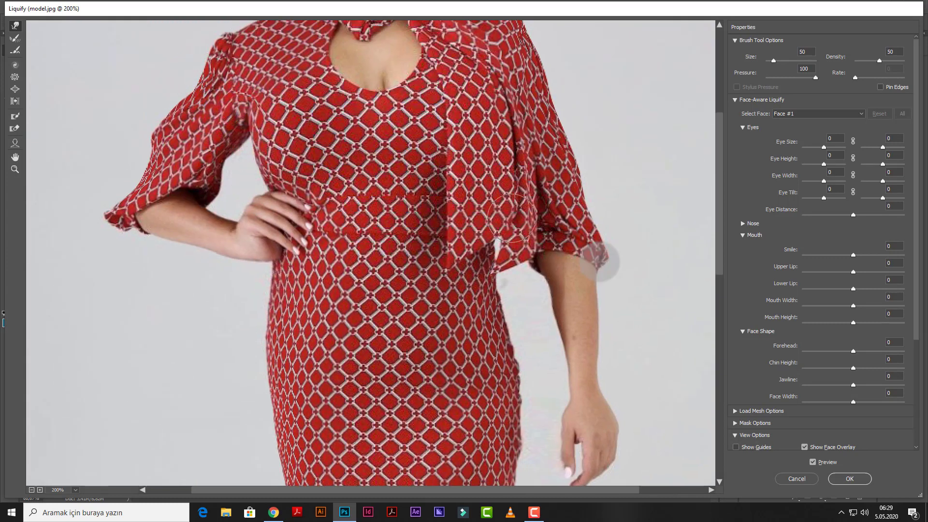
- Smooth the hanging arm's sleeve cuff and push the outer and inner edges of its forearm inward
key("space")
left_click_drag(585, 249, 544, 243)
left_click_drag(554, 217, 546, 222)
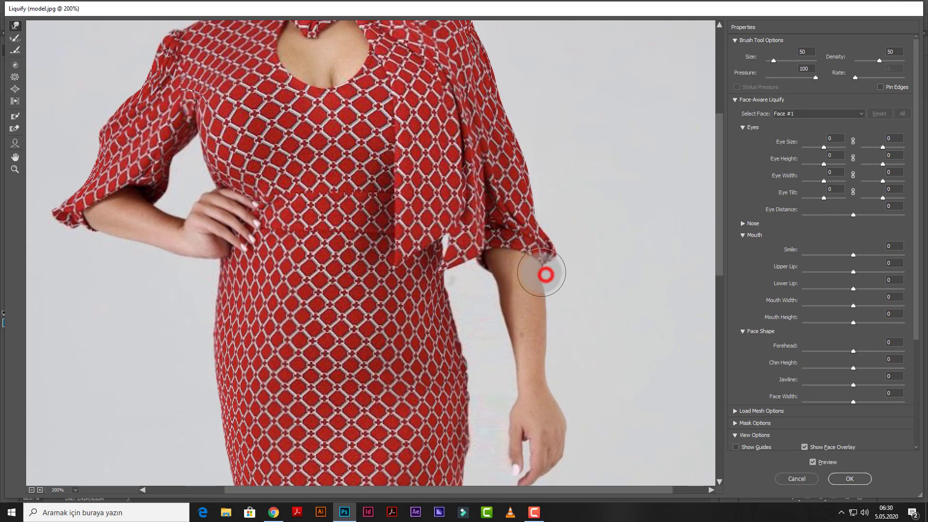
left_click_drag(546, 273, 550, 349)
left_click_drag(499, 319, 503, 328)
- Tighten the dress outline along both sides of the waist and hips, including the edge beneath the hanging scarf
left_click_drag(477, 367, 477, 365)
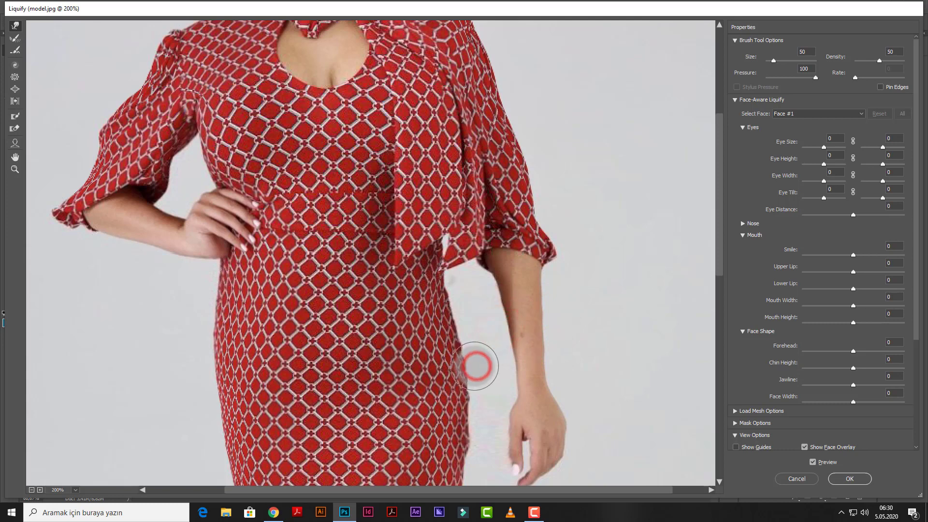
mouse_move(470, 319)
left_mouse_down()
mouse_move(457, 274)
mouse_move(450, 276)
left_mouse_up()
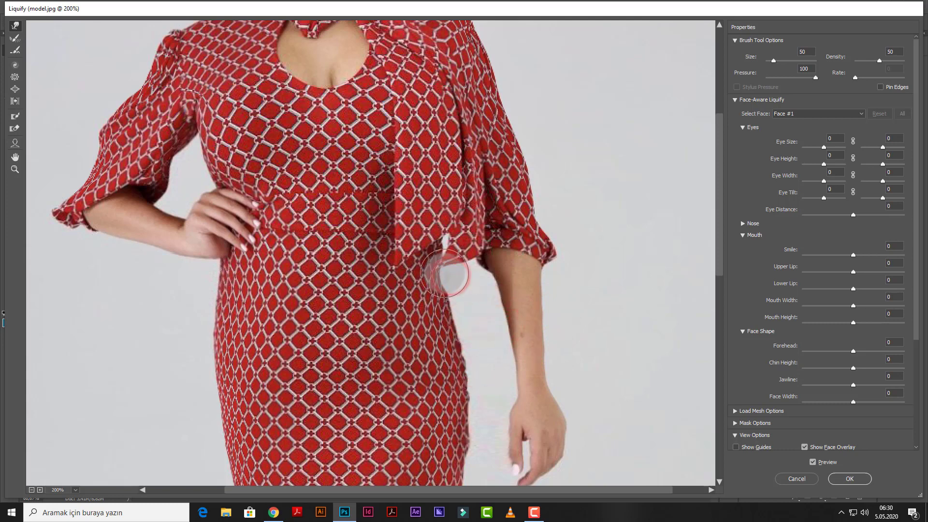
left_click_drag(441, 243, 438, 266)
mouse_move(456, 309)
left_mouse_down()
mouse_move(445, 294)
mouse_move(458, 303)
mouse_move(452, 309)
mouse_move(477, 378)
mouse_move(454, 305)
mouse_move(451, 317)
mouse_move(452, 289)
left_mouse_up()
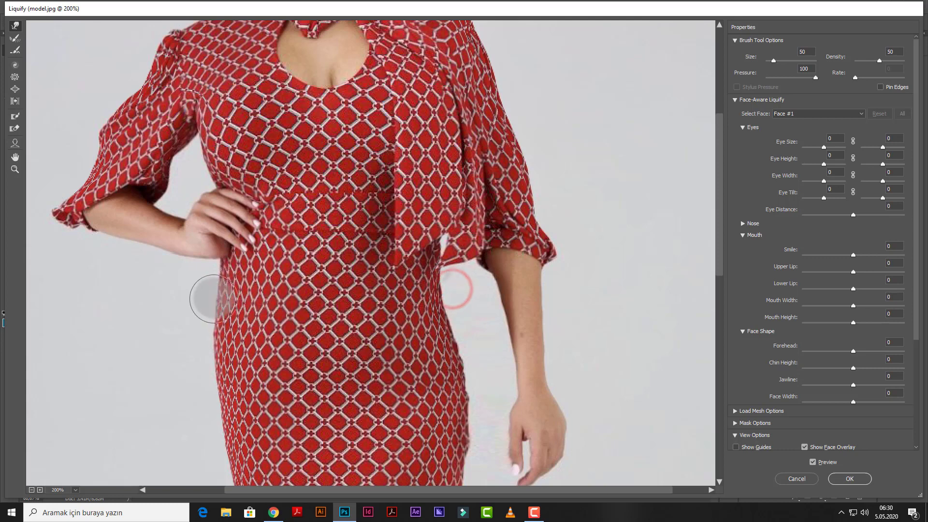
mouse_move(213, 296)
left_mouse_down()
mouse_move(228, 251)
mouse_move(248, 301)
mouse_move(222, 301)
mouse_move(215, 311)
mouse_move(219, 301)
mouse_move(214, 350)
mouse_move(218, 295)
mouse_move(252, 242)
mouse_move(265, 338)
mouse_move(254, 411)
left_mouse_up()
- Push in the cheek, ear and hair edge on the hanging-arm side of the head with the warp brush
key("space")
mouse_move(391, 112)
left_mouse_down()
mouse_move(394, 168)
mouse_move(369, 181)
left_mouse_up()
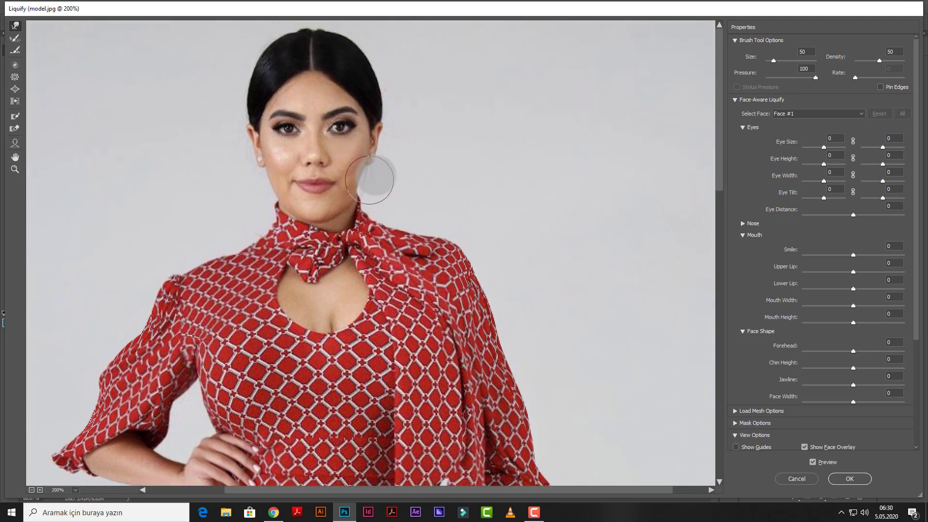
left_click(396, 161)
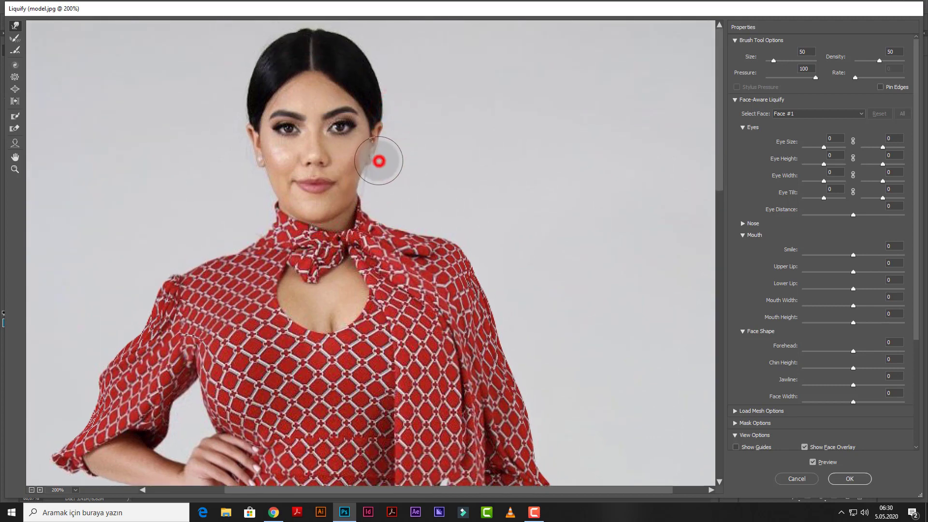
left_click(389, 144)
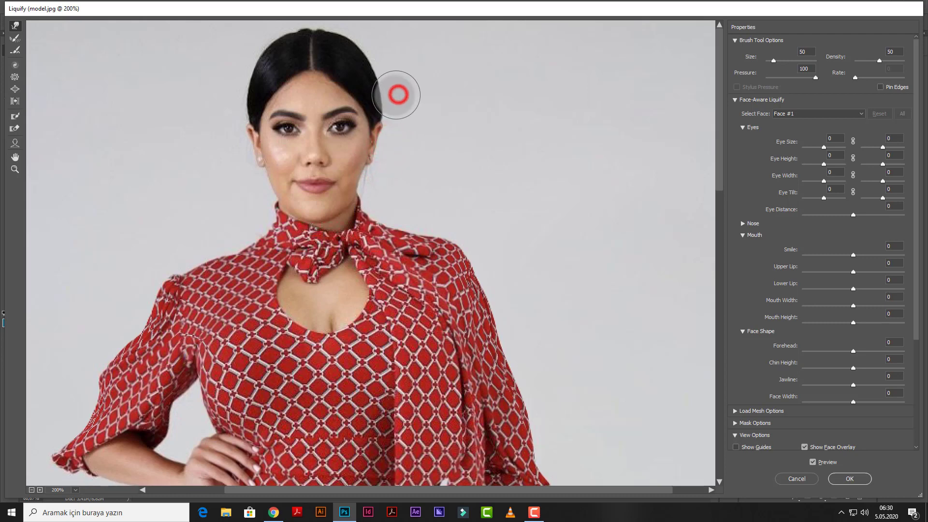
mouse_move(396, 94)
left_mouse_down()
mouse_move(391, 81)
mouse_move(392, 118)
left_mouse_up()
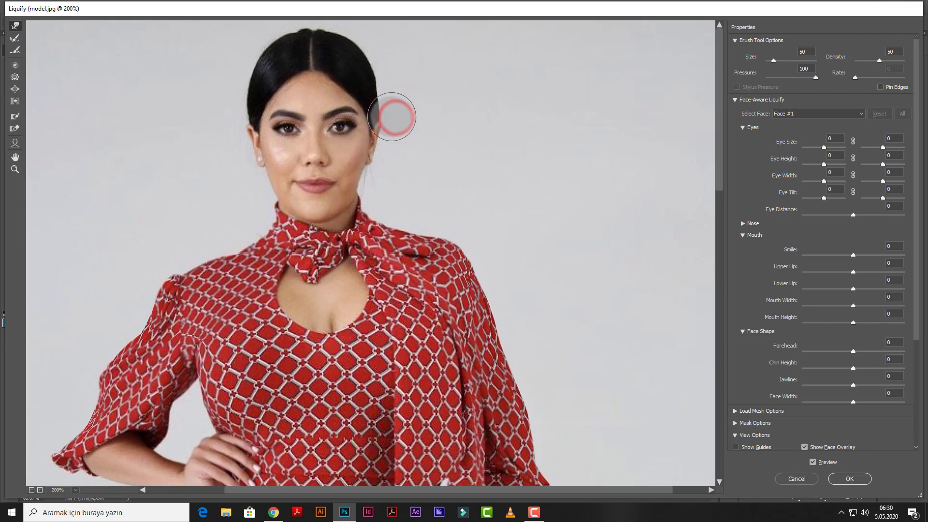
mouse_move(389, 71)
left_mouse_down()
mouse_move(371, 44)
mouse_move(396, 127)
left_mouse_up()
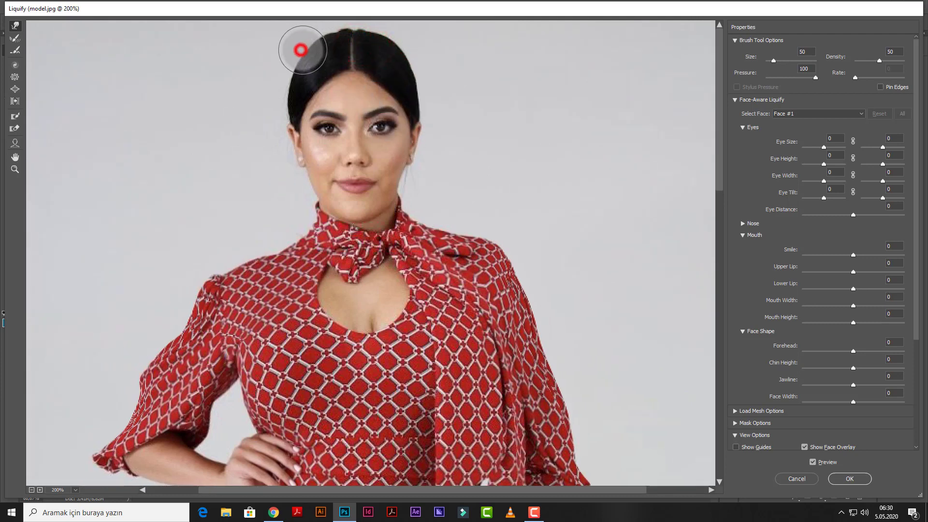
- Reshape the hair outline over the crown and the bent-arm side of the head, undoing the stroke on the parting
left_click_drag(302, 49, 339, 38)
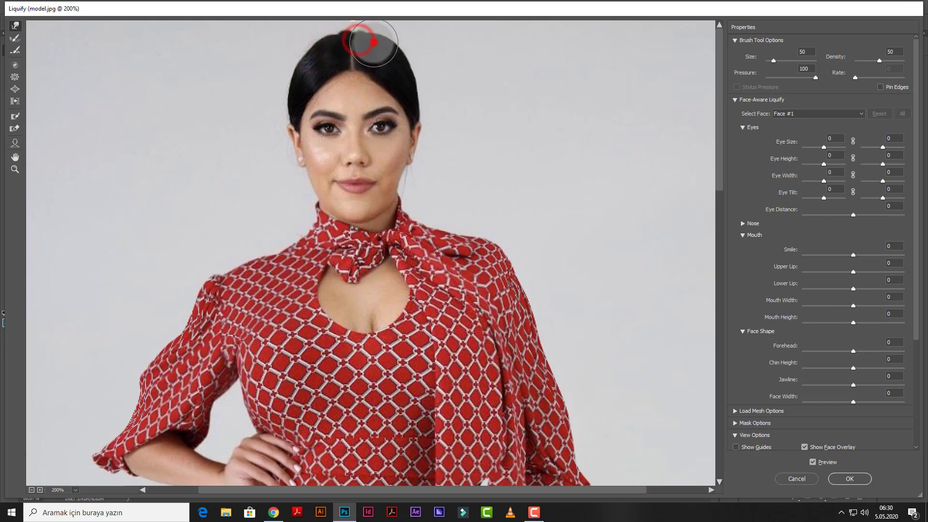
left_click_drag(374, 43, 388, 50)
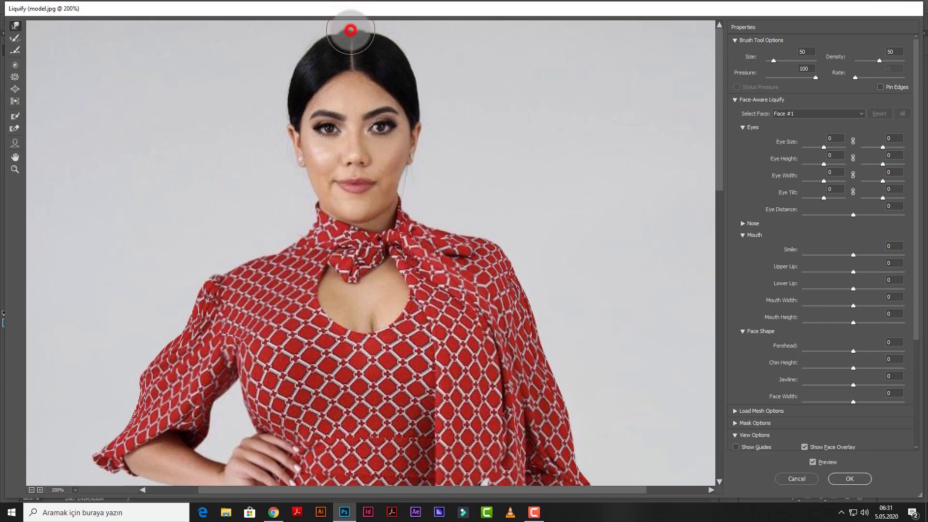
left_click_drag(350, 30, 353, 43)
key("ctrl+z")
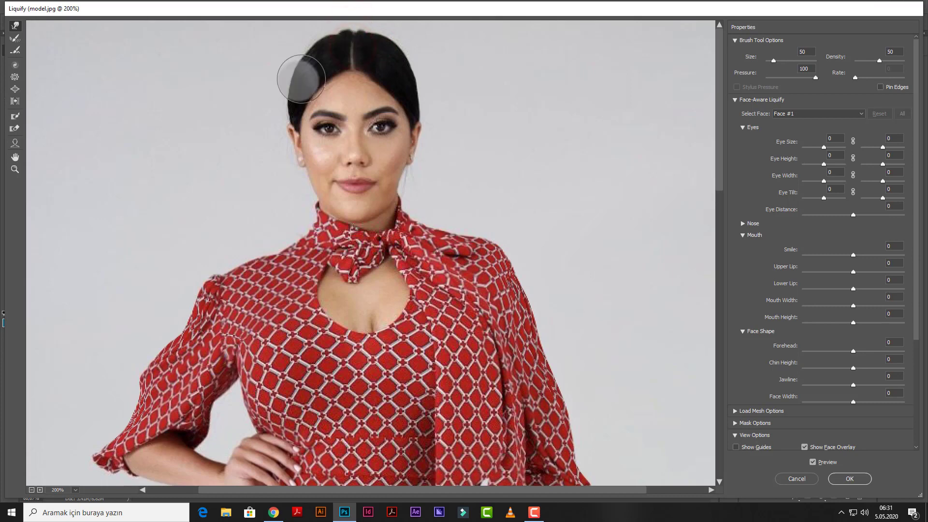
left_click_drag(299, 77, 311, 61)
left_click_drag(305, 58, 333, 56)
left_click_drag(283, 92, 298, 61)
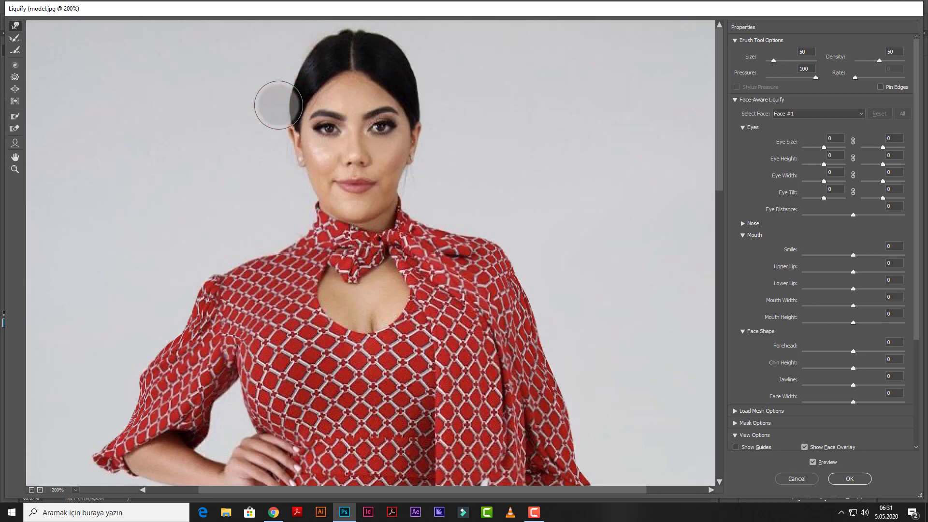
- Slim the face by nudging the cheek and jaw edges on both sides and the chin inward
mouse_move(283, 104)
left_mouse_down()
mouse_move(297, 137)
mouse_move(290, 123)
mouse_move(311, 186)
left_mouse_up()
left_click(308, 176)
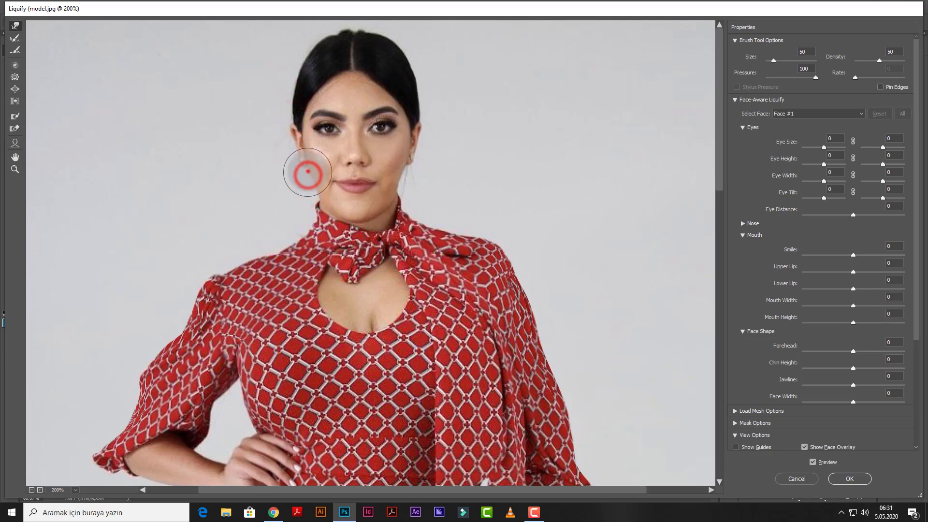
left_click(321, 199)
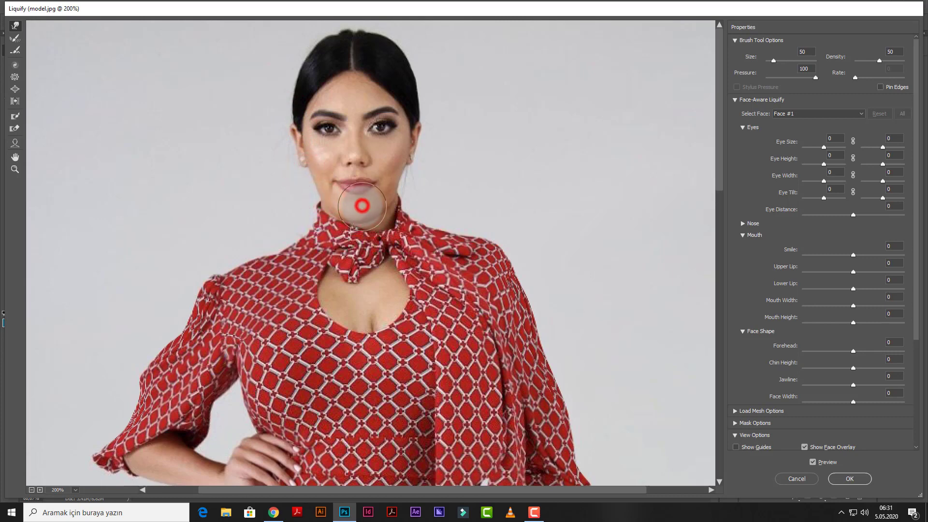
left_click_drag(362, 207, 363, 203)
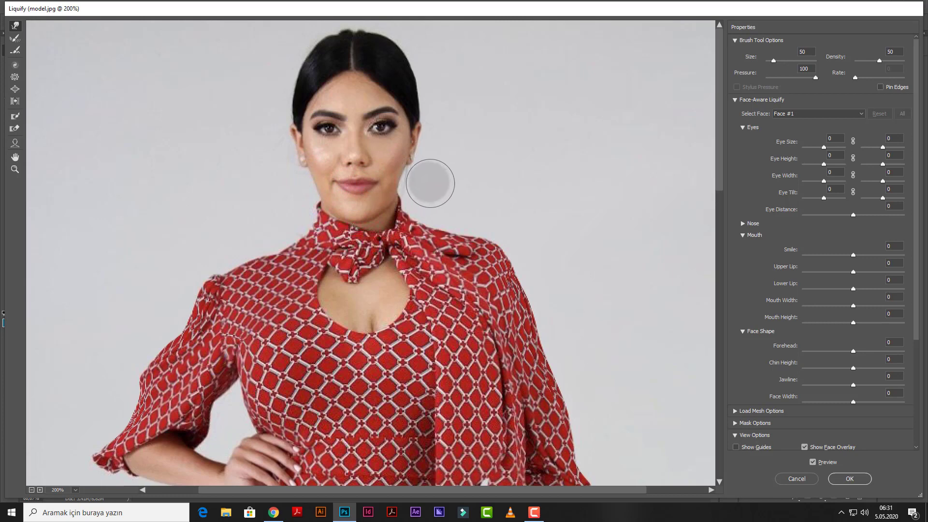
left_click(412, 145)
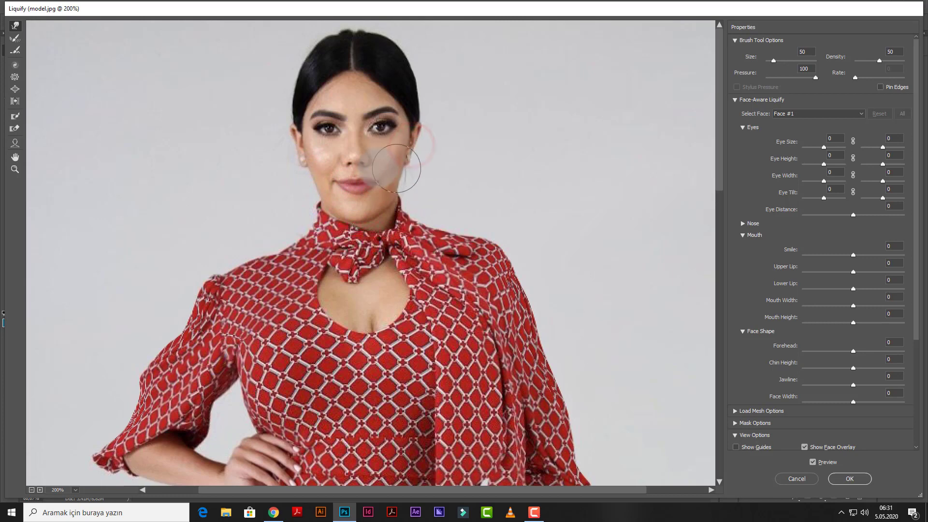
left_click(287, 168)
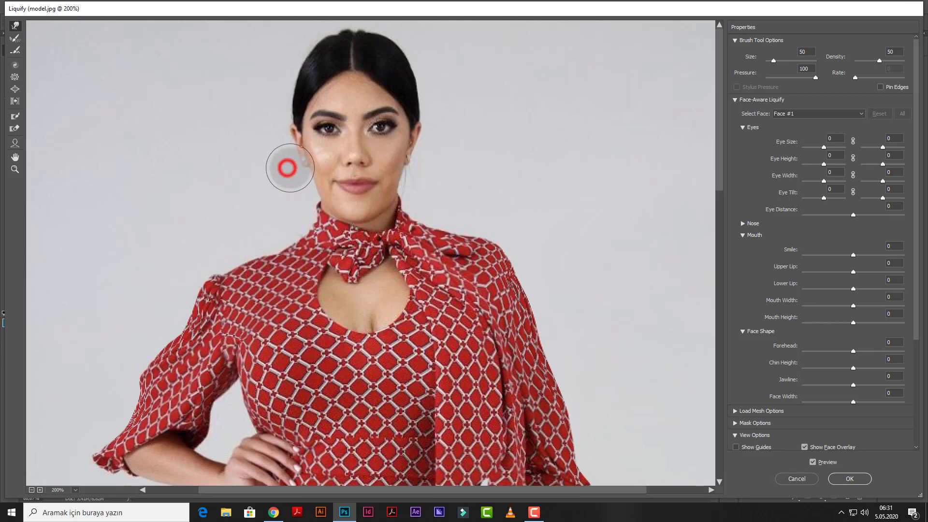
- Refine the neck and collar edge down to the shoulder line on the bent-arm side
left_click(302, 189)
left_click(317, 216)
left_click(313, 226)
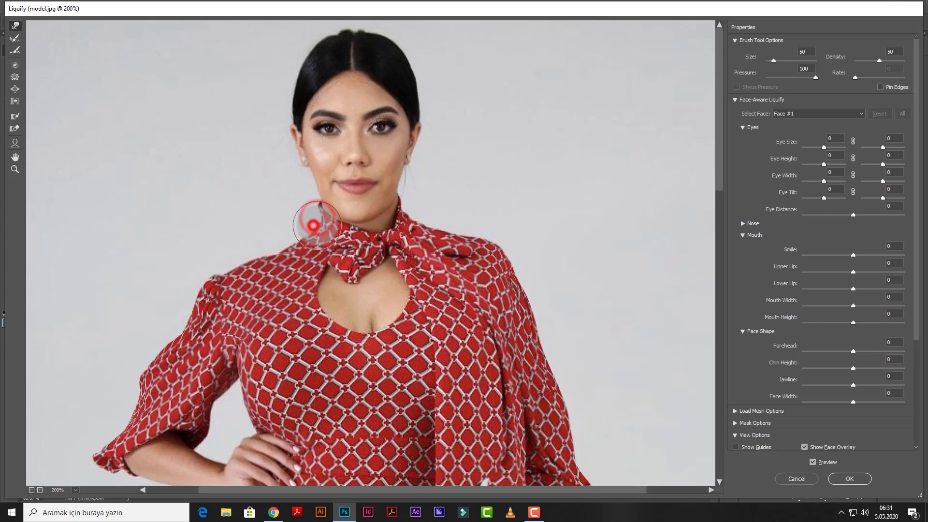
left_click(311, 228)
left_click_drag(311, 228, 293, 236)
- Smooth and lower both shoulder contours, continuing down the hanging arm's upper sleeve
left_click(223, 267)
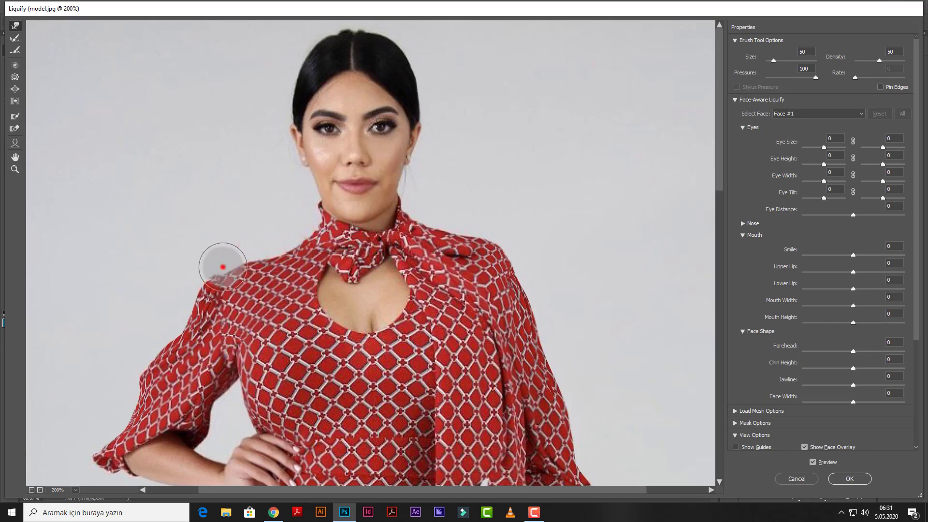
left_click_drag(223, 267, 240, 264)
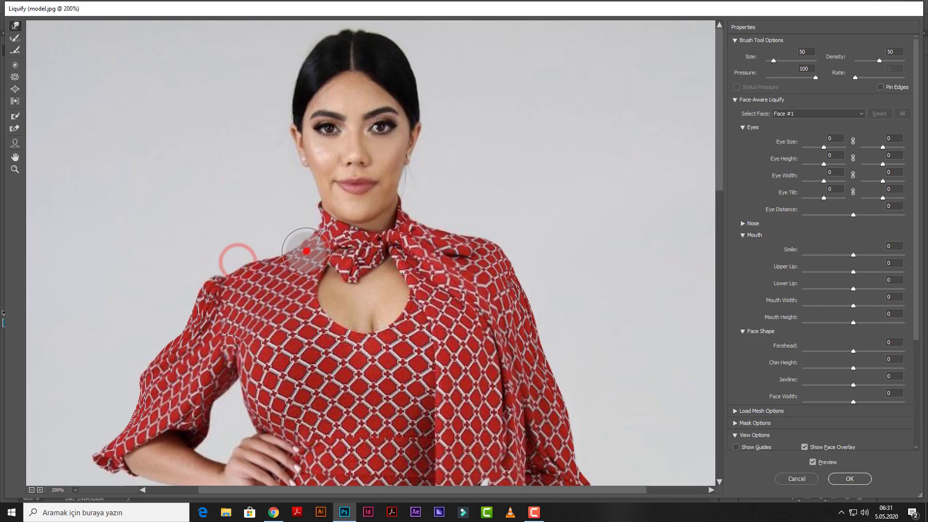
left_click_drag(291, 251, 293, 254)
left_click_drag(186, 284, 206, 278)
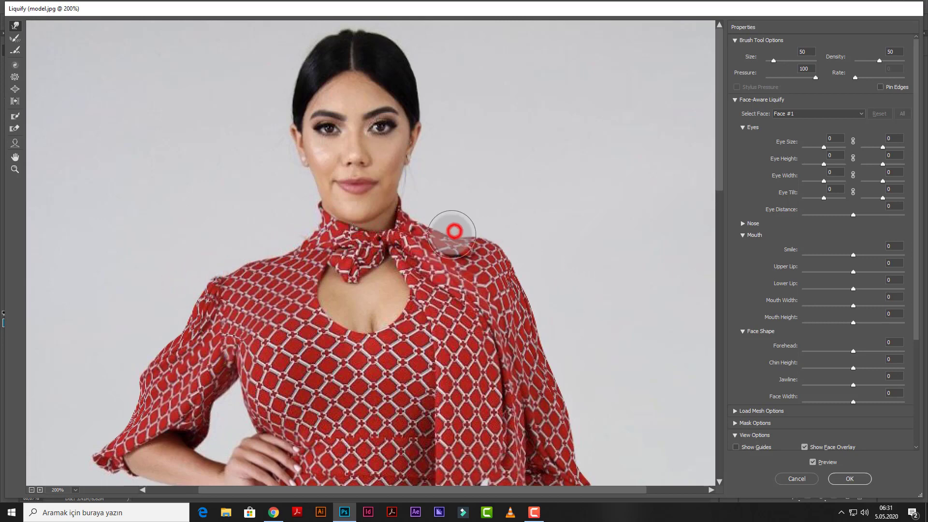
mouse_move(454, 231)
left_mouse_down()
mouse_move(407, 202)
mouse_move(443, 220)
left_mouse_up()
mouse_move(479, 236)
left_mouse_down()
mouse_move(466, 236)
mouse_move(503, 238)
mouse_move(524, 253)
mouse_move(523, 263)
mouse_move(515, 259)
mouse_move(534, 290)
left_mouse_up()
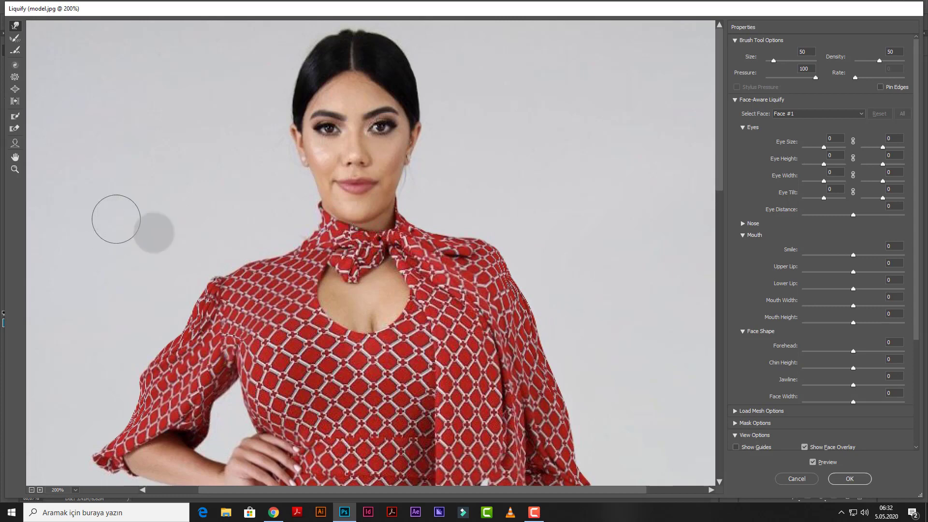
key("ctrl+minus")
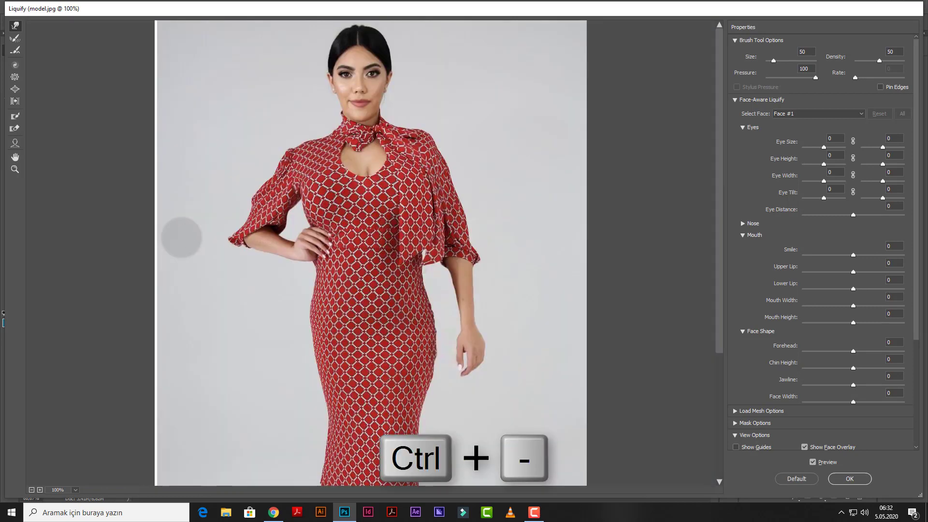
key("ctrl+minus")
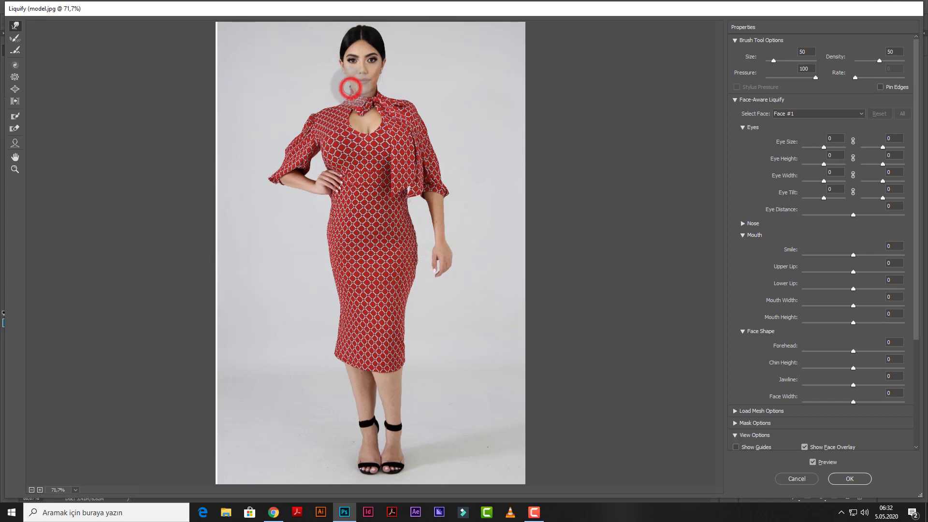
mouse_move(351, 86)
left_mouse_down()
mouse_move(385, 87)
mouse_move(362, 88)
left_mouse_up()
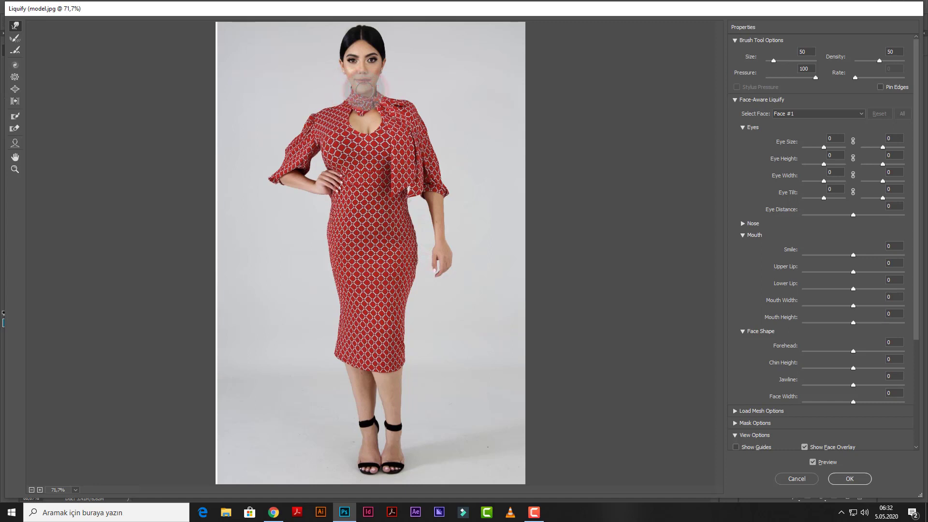
key("ctrl+z")
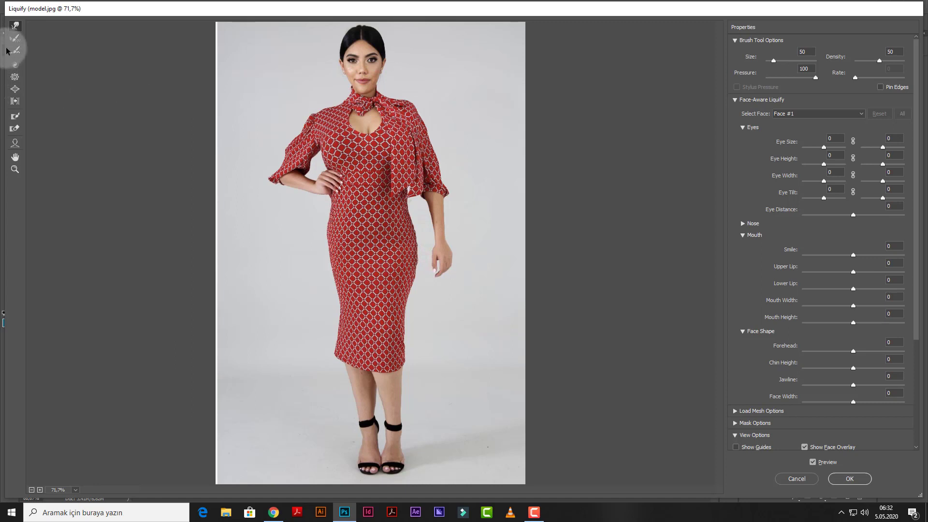
- Shrink the bust, shoulders and upper sleeves down to the waist with the Pucker tool at brush size 213
left_click(14, 79)
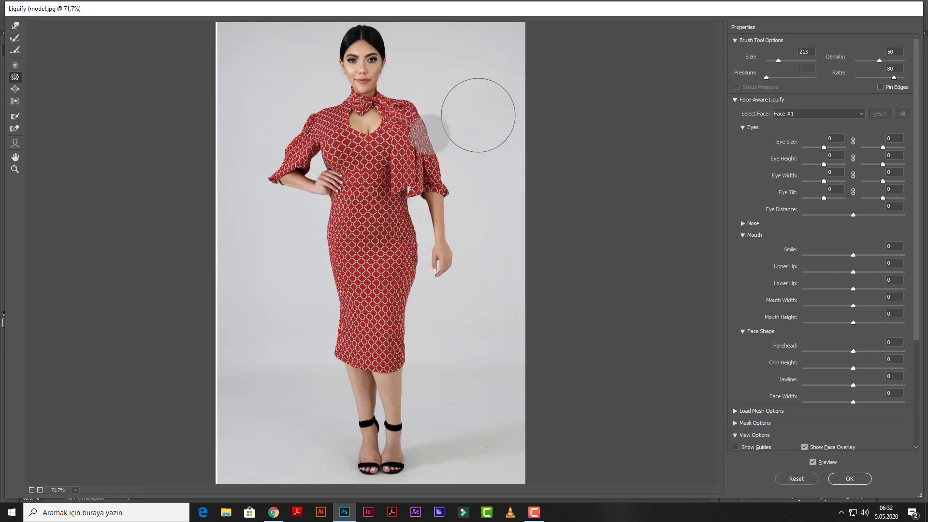
left_click(352, 154)
mouse_move(350, 156)
left_mouse_down()
mouse_move(319, 159)
mouse_move(328, 153)
mouse_move(317, 148)
mouse_move(359, 144)
mouse_move(386, 155)
mouse_move(329, 133)
left_mouse_up()
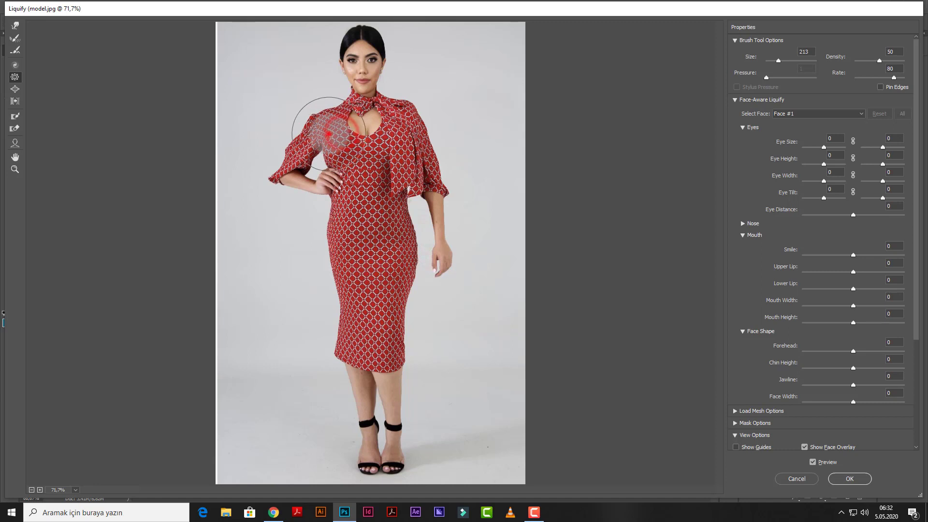
left_click(293, 135)
left_click(396, 133)
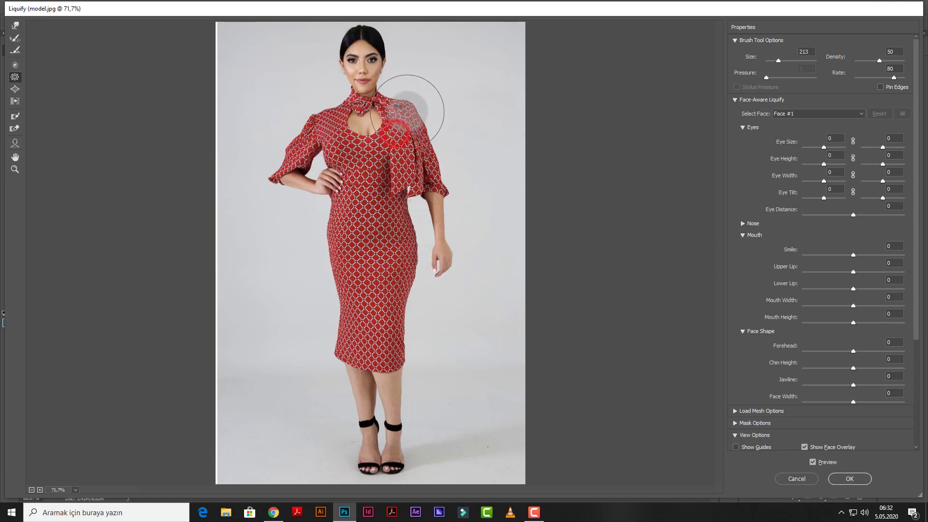
mouse_move(410, 112)
left_mouse_down()
mouse_move(419, 146)
mouse_move(441, 177)
mouse_move(388, 164)
mouse_move(333, 177)
mouse_move(323, 193)
mouse_move(332, 185)
mouse_move(389, 194)
mouse_move(340, 206)
mouse_move(373, 227)
mouse_move(397, 207)
left_mouse_up()
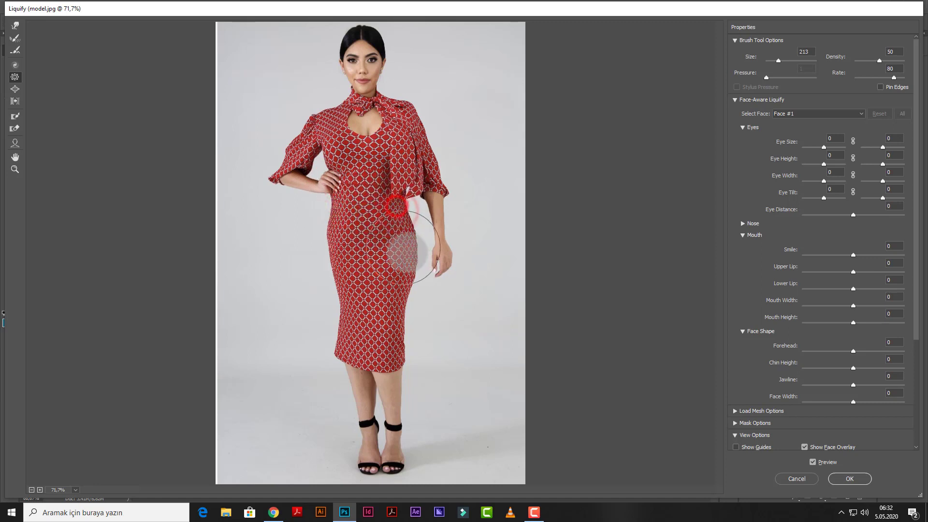
- Pucker the hips, belly and skirt down to the hem to narrow the lower body
left_click(347, 268)
left_click(334, 268)
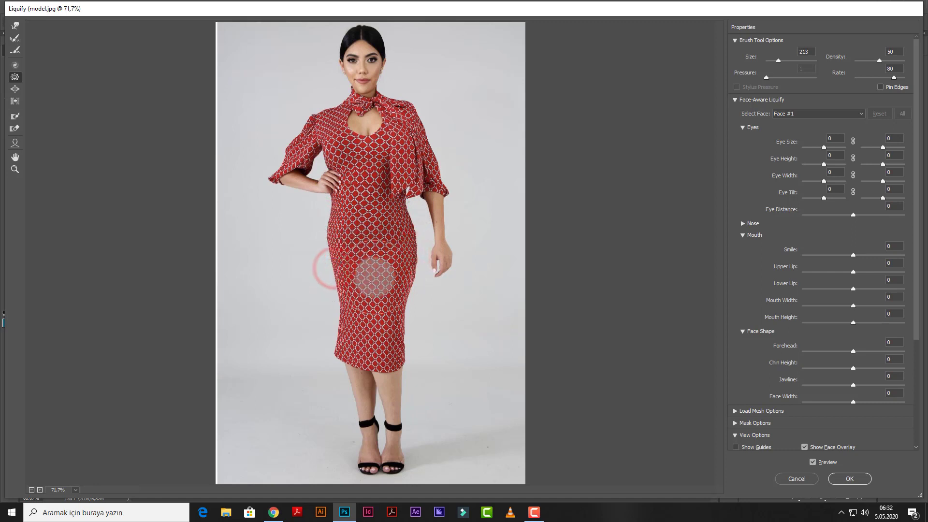
left_click(374, 275)
left_click(397, 300)
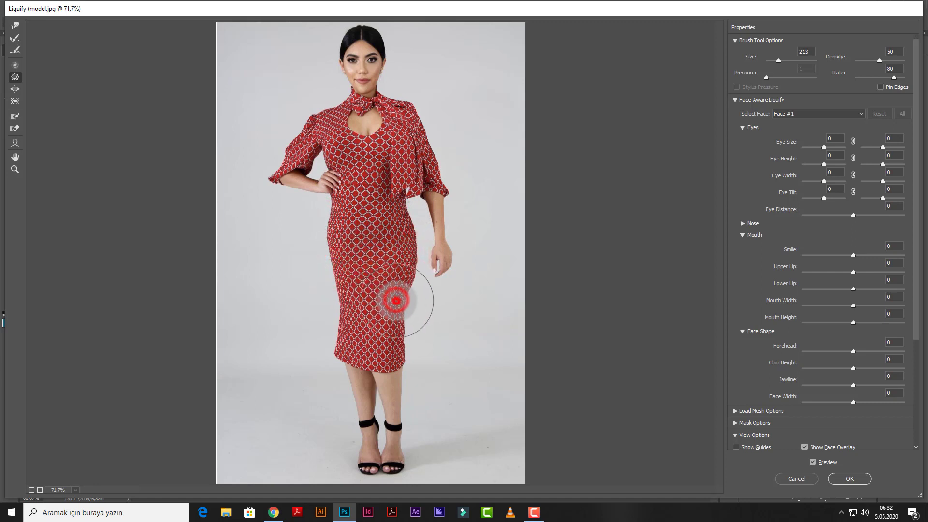
left_click_drag(397, 301, 394, 304)
mouse_move(389, 356)
left_mouse_down()
mouse_move(341, 372)
mouse_move(383, 383)
mouse_move(401, 370)
left_mouse_up()
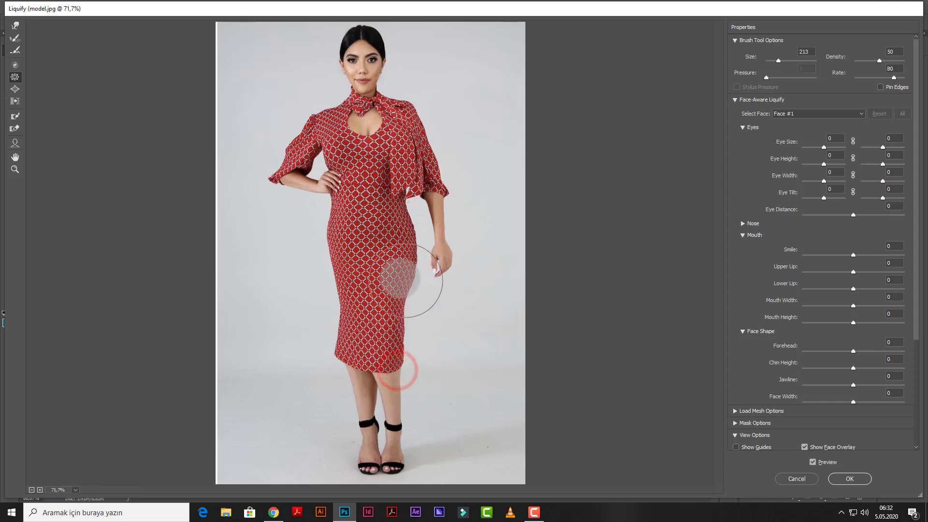
left_click_drag(369, 234, 369, 194)
left_click_drag(391, 255, 383, 279)
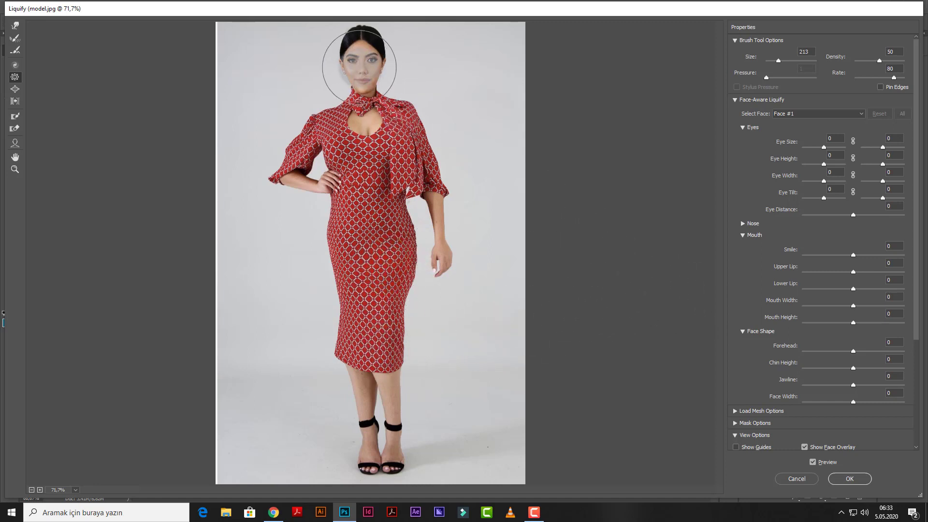
- Try puckering the face, undo the stroke, and enlarge the Pucker brush to 354
left_click_drag(359, 68, 389, 86)
key("ctrl+z")
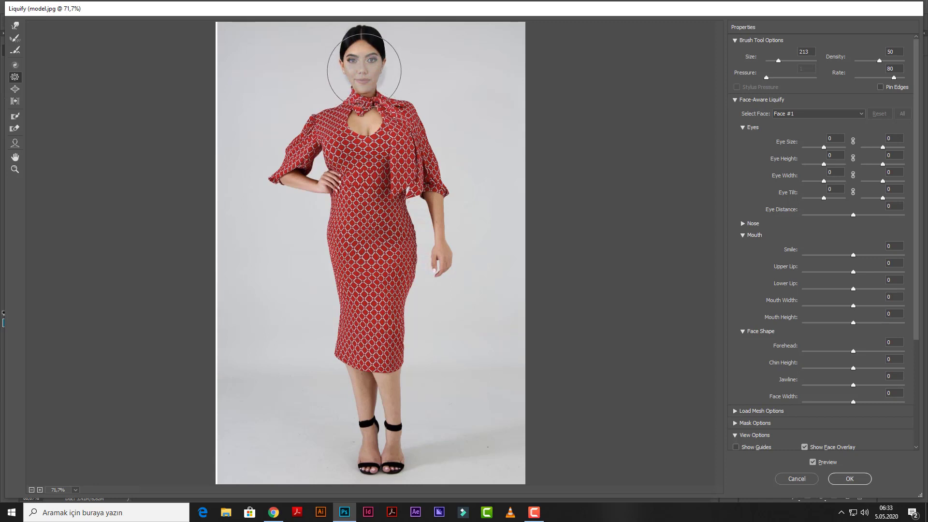
left_click(437, 82)
left_click_drag(460, 83, 474, 84)
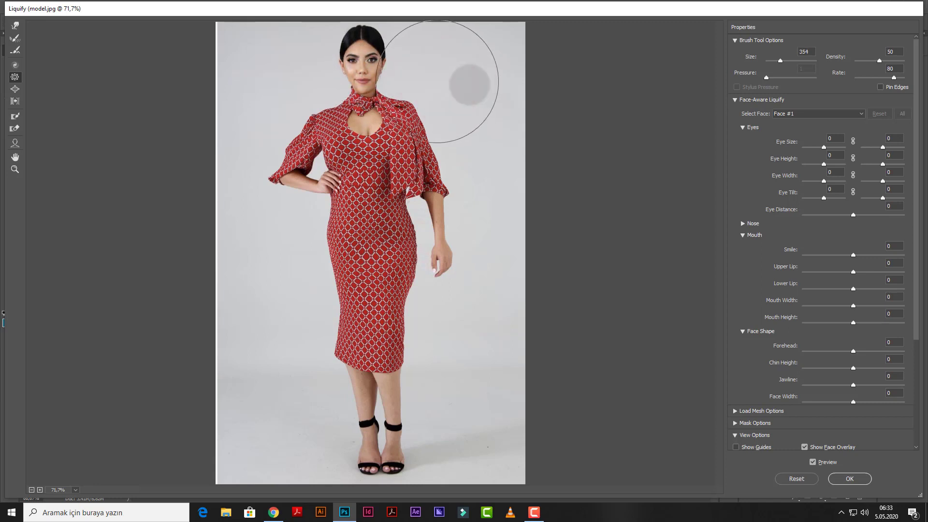
left_click_drag(369, 73, 369, 74)
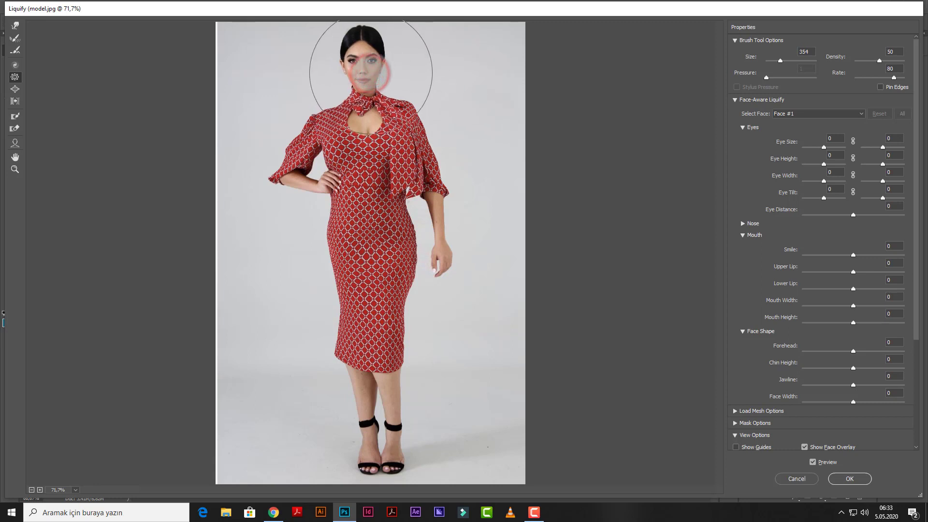
key("ctrl+z")
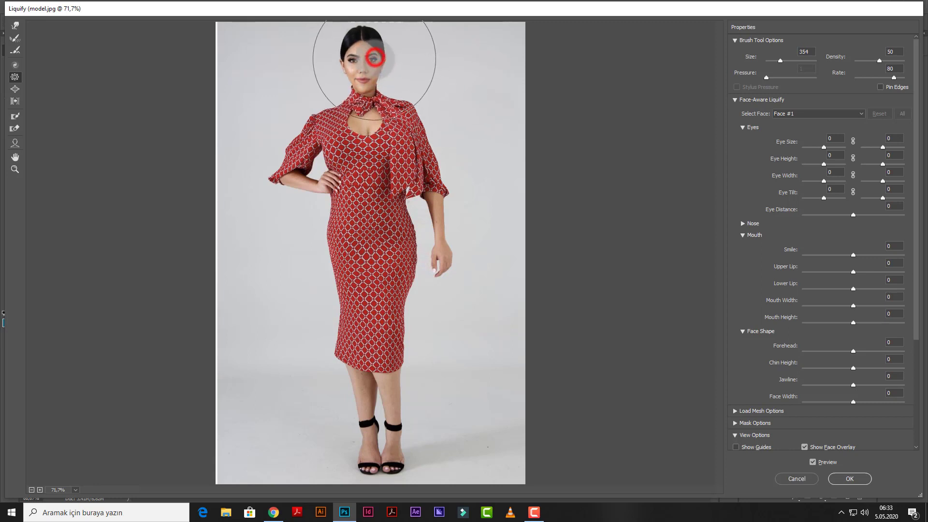
key("ctrl+z")
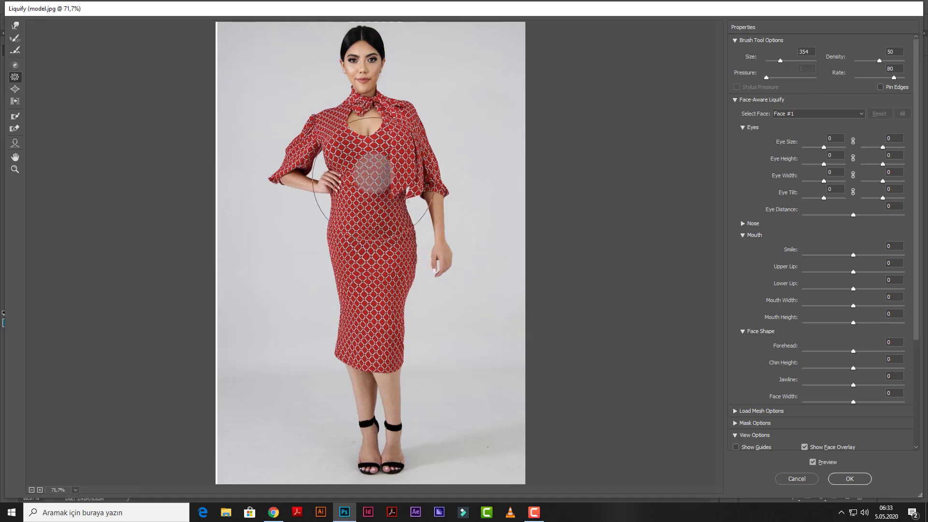
- Pucker the torso with the enlarged brush from the bust down through the waist to the hips
left_click(375, 155)
left_click(347, 158)
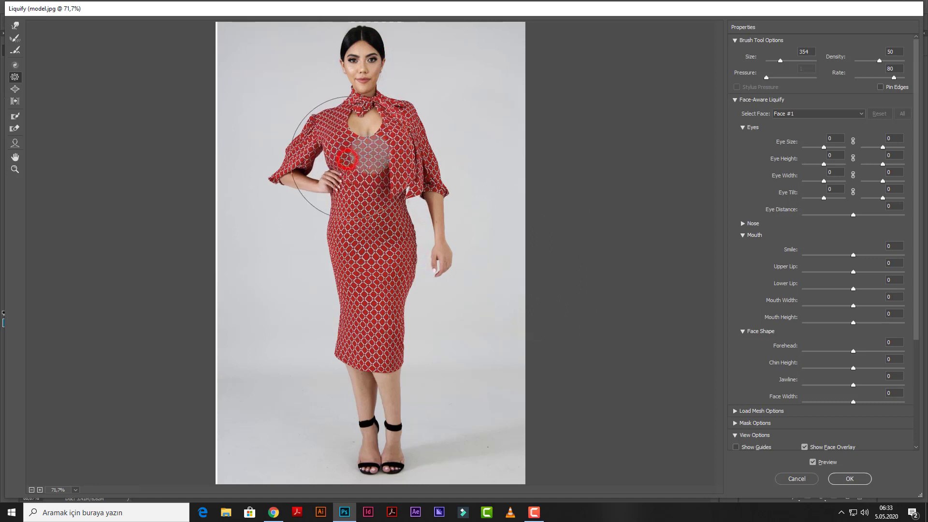
mouse_move(347, 159)
left_mouse_down()
mouse_move(328, 166)
mouse_move(338, 155)
mouse_move(377, 176)
mouse_move(325, 167)
mouse_move(346, 152)
mouse_move(334, 149)
mouse_move(379, 148)
mouse_move(381, 170)
mouse_move(413, 188)
mouse_move(373, 202)
mouse_move(290, 201)
mouse_move(425, 223)
mouse_move(425, 232)
mouse_move(383, 238)
mouse_move(352, 232)
left_mouse_up()
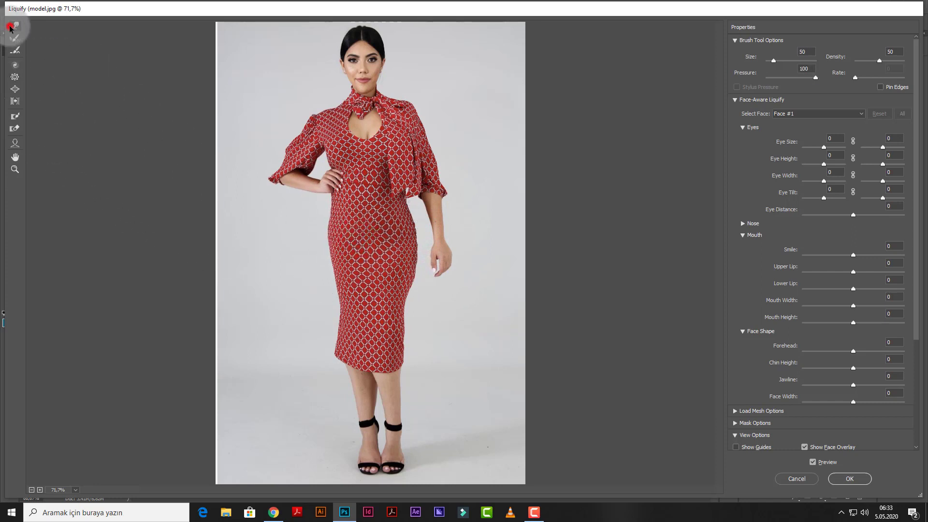
- With the Forward Warp tool at brush size 253, push the outer edge of the hanging arm's sleeve, forearm and hand inward
right_click(441, 77, "alt")
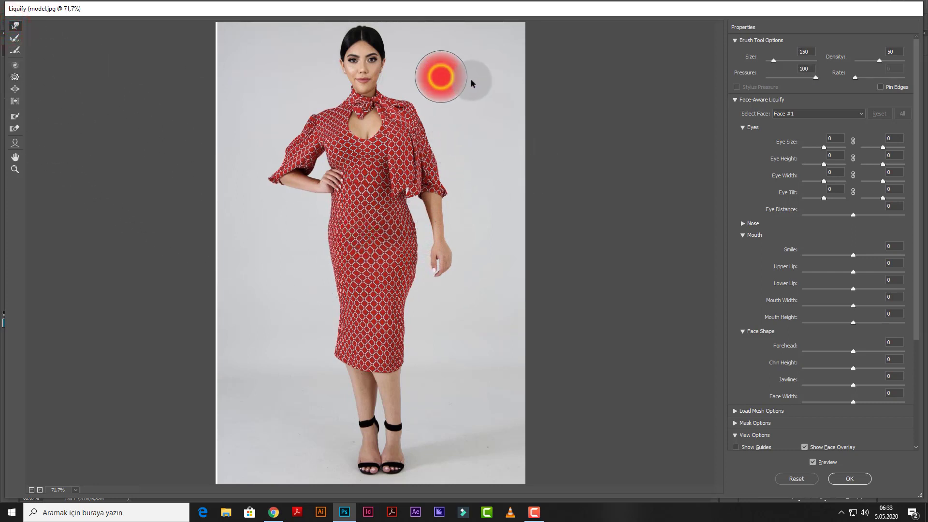
left_click_drag(471, 79, 485, 81)
mouse_move(446, 146)
left_mouse_down()
mouse_move(430, 132)
mouse_move(432, 121)
left_mouse_up()
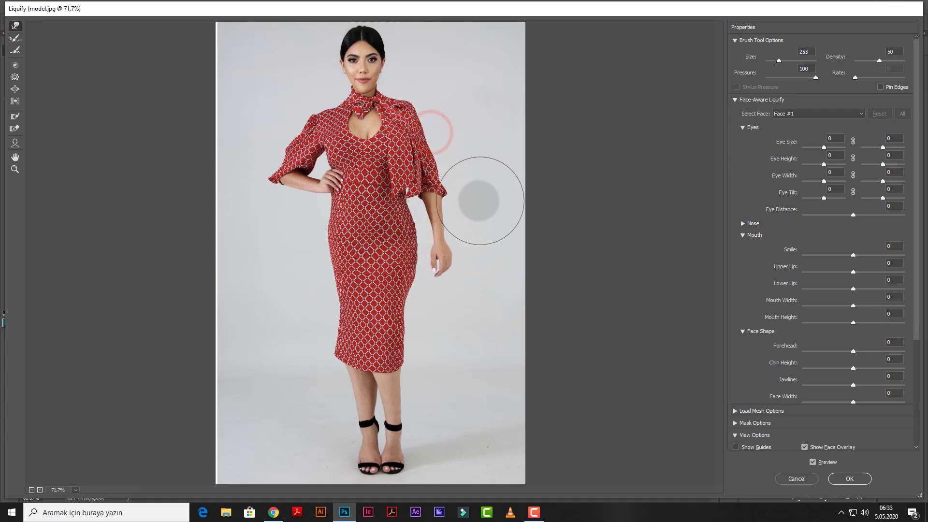
left_click_drag(476, 202, 471, 199)
left_click_drag(463, 180, 460, 180)
mouse_move(467, 224)
left_mouse_down()
mouse_move(423, 204)
mouse_move(406, 218)
left_mouse_up()
left_click_drag(462, 241, 460, 240)
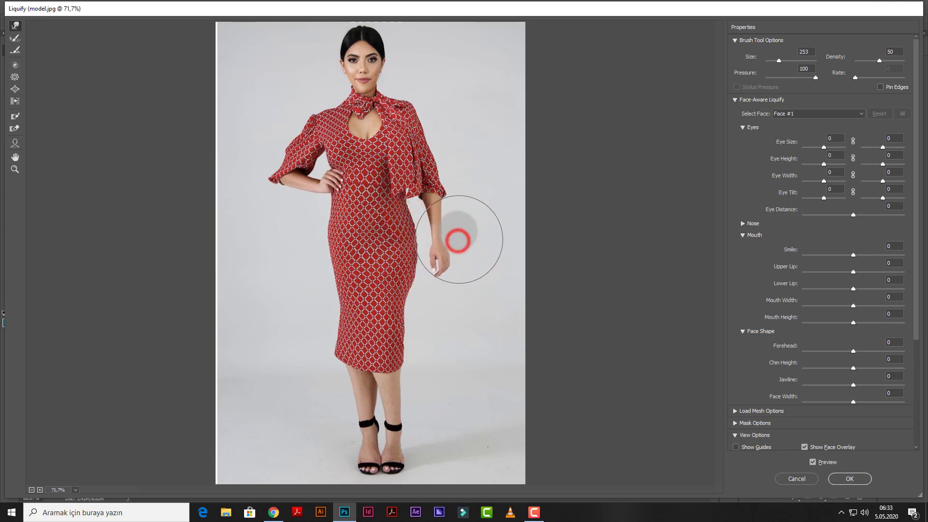
left_click(450, 186)
- Push the bent arm's sleeve inward and refine the contours of both shoulders
left_click(283, 192)
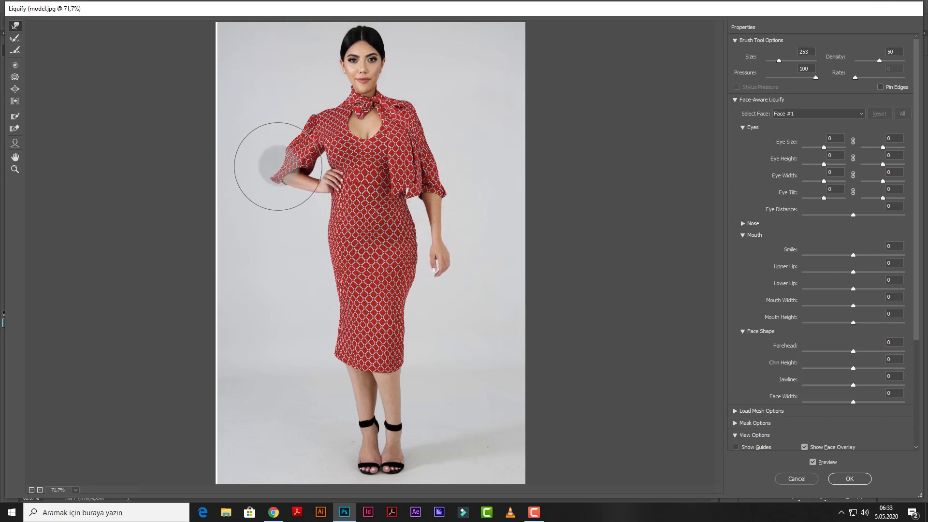
left_click_drag(278, 166, 275, 136)
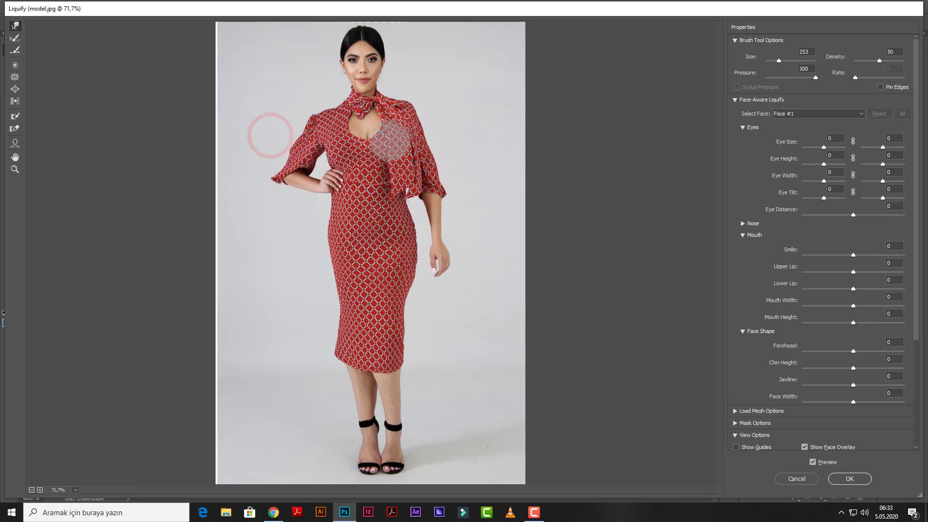
left_click_drag(426, 103, 440, 117)
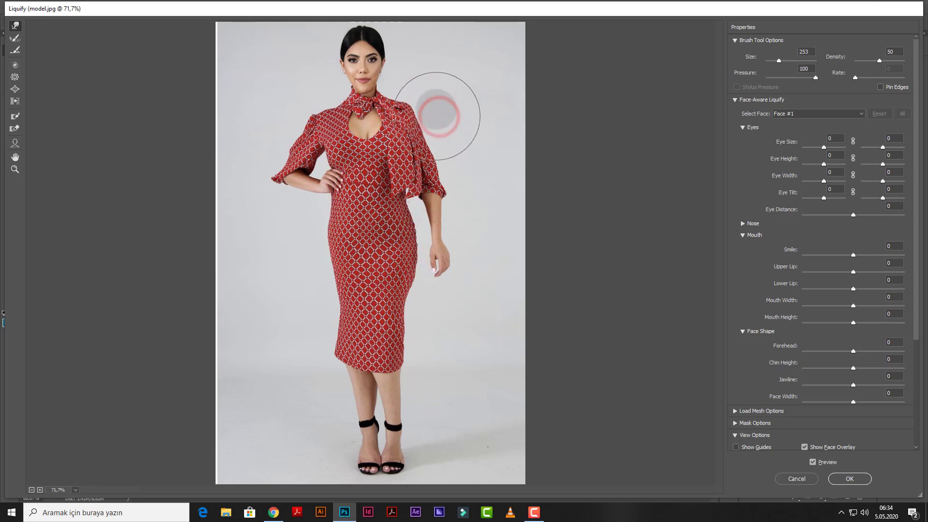
left_click(426, 85)
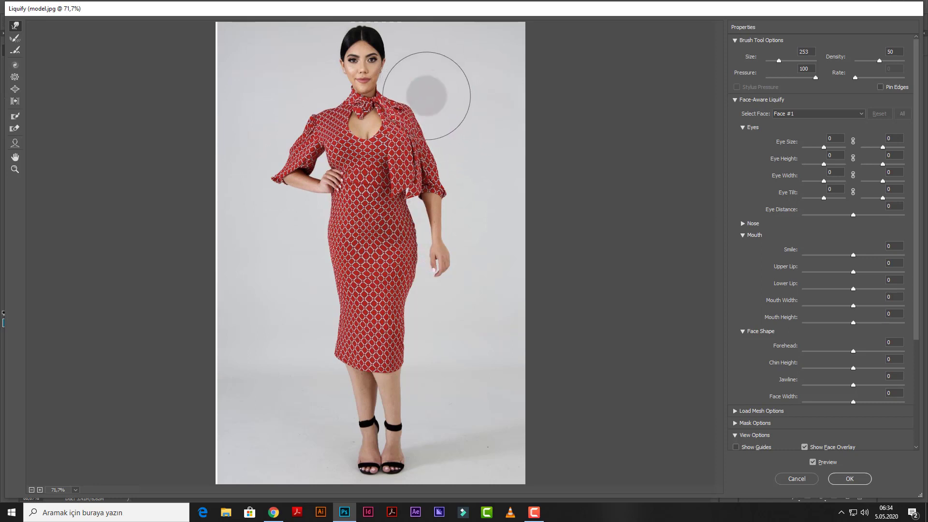
left_click(426, 96)
left_click(303, 125)
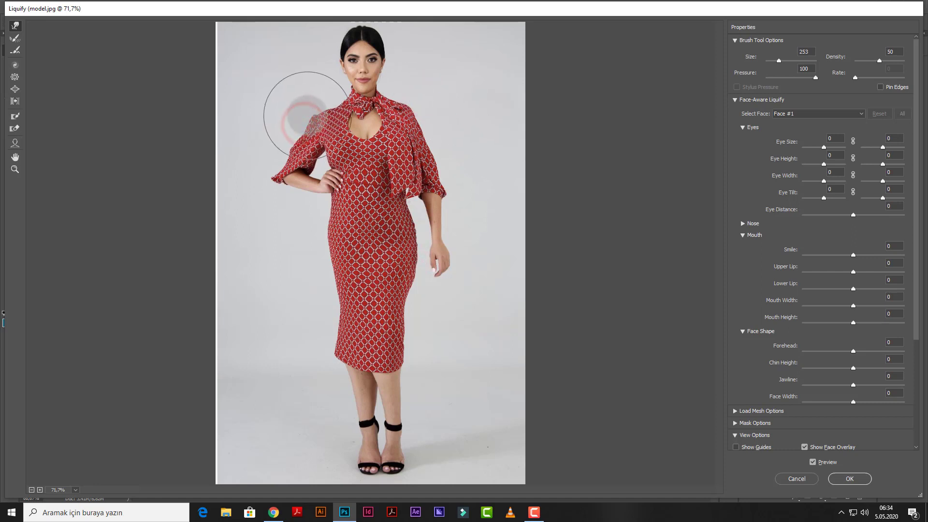
left_click(315, 95)
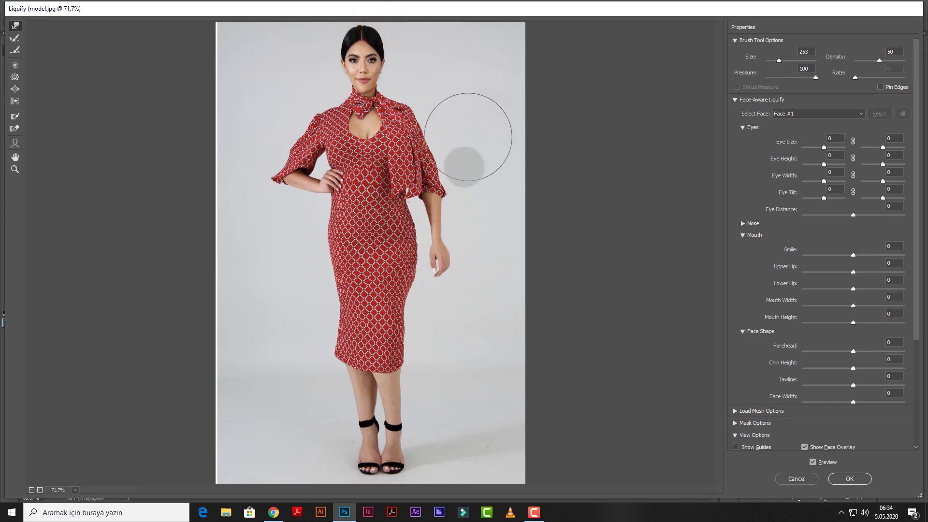
left_click_drag(363, 51, 364, 53)
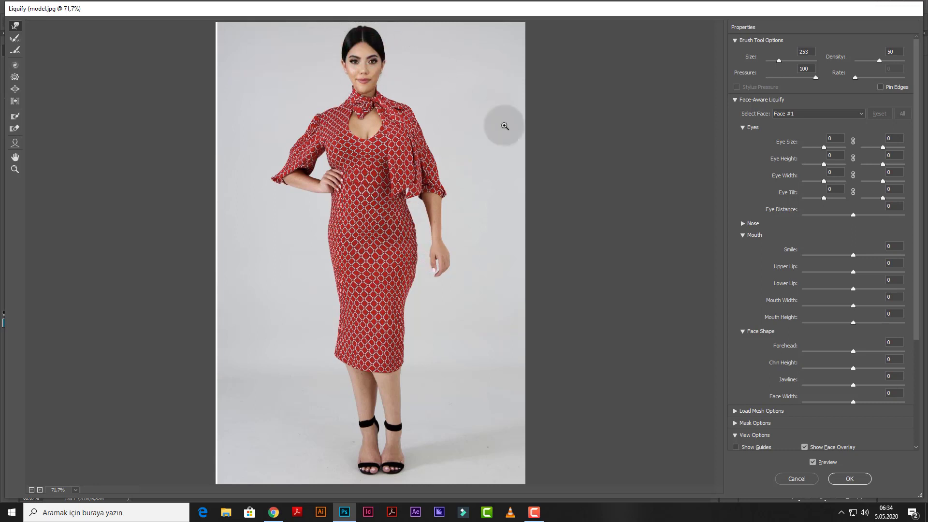
key("ctrl+z")
left_click(358, 67)
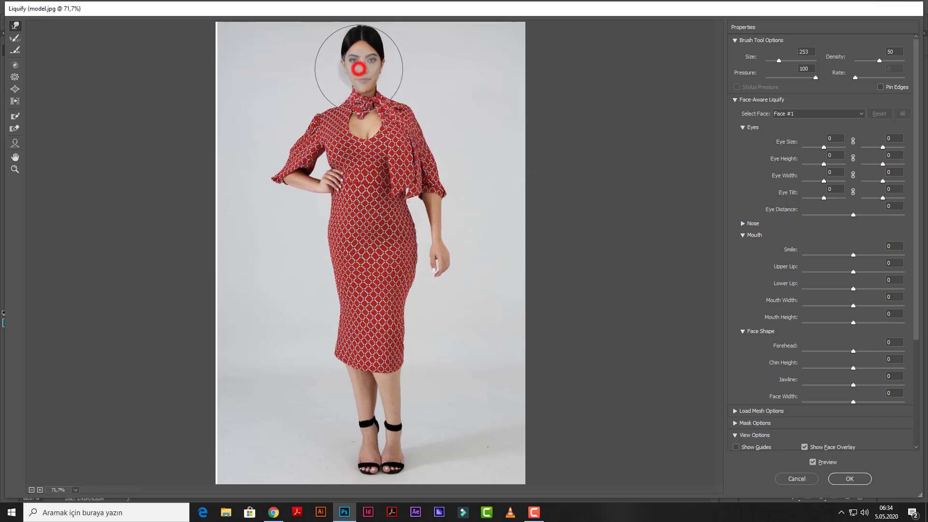
left_click_drag(359, 66, 360, 67)
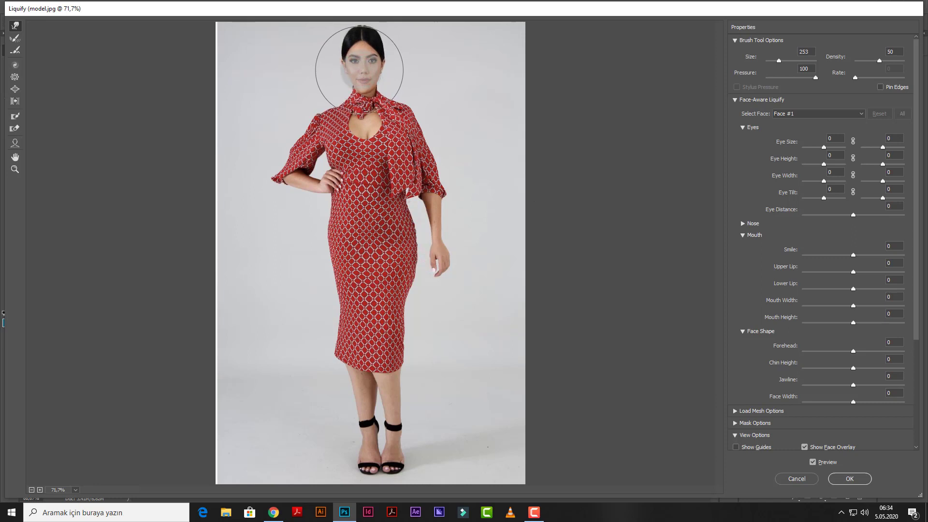
key("ctrl+z")
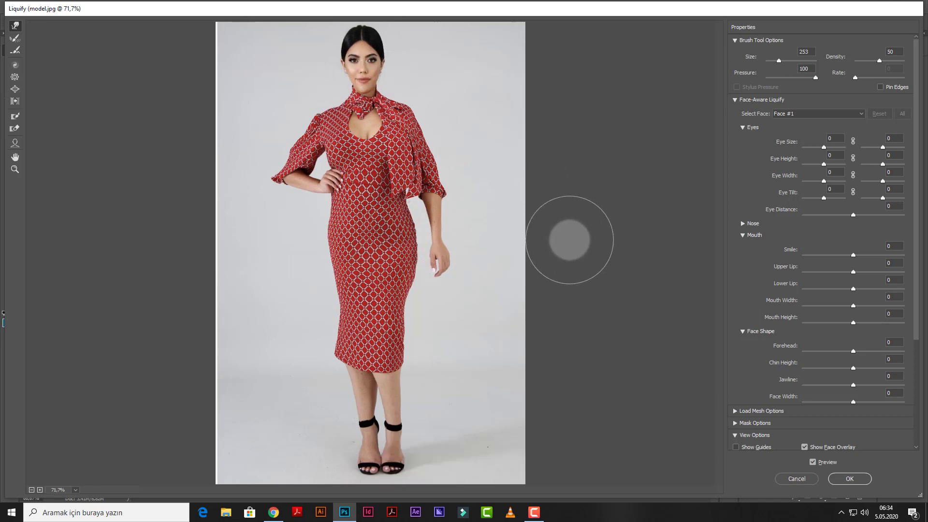
- Push in the waist, hips and skirt on both sides down to the hem, nudging both sleeves along the way
left_click(395, 260)
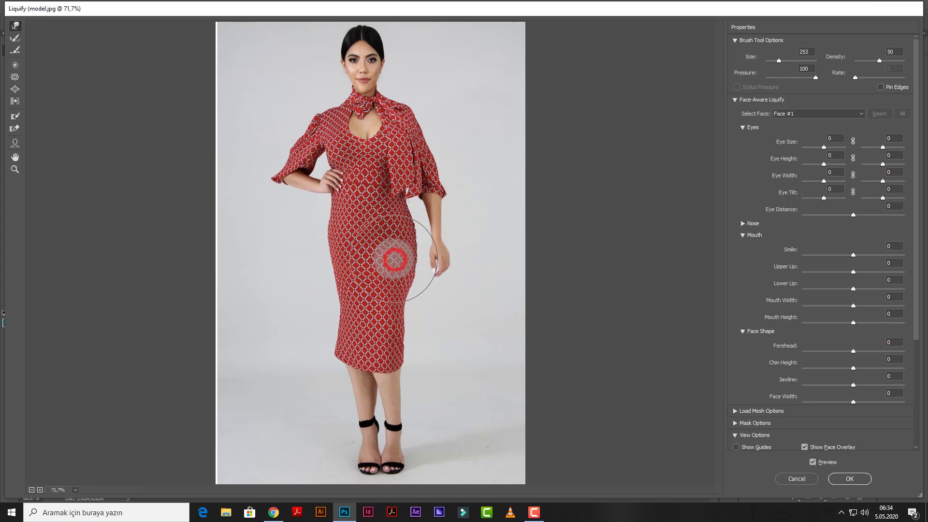
left_click_drag(413, 240, 409, 240)
left_click(393, 220)
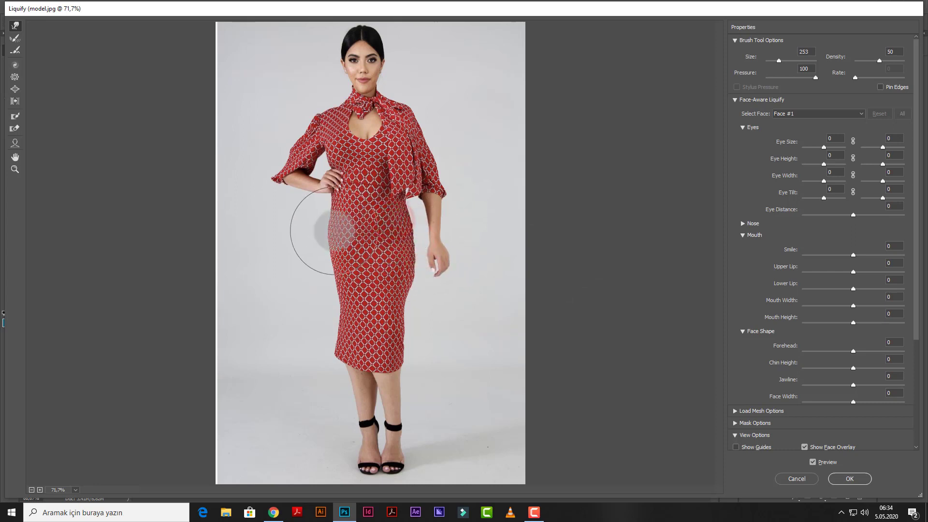
mouse_move(337, 213)
left_mouse_down()
mouse_move(329, 187)
mouse_move(321, 195)
mouse_move(333, 199)
left_mouse_up()
left_click_drag(293, 164, 294, 167)
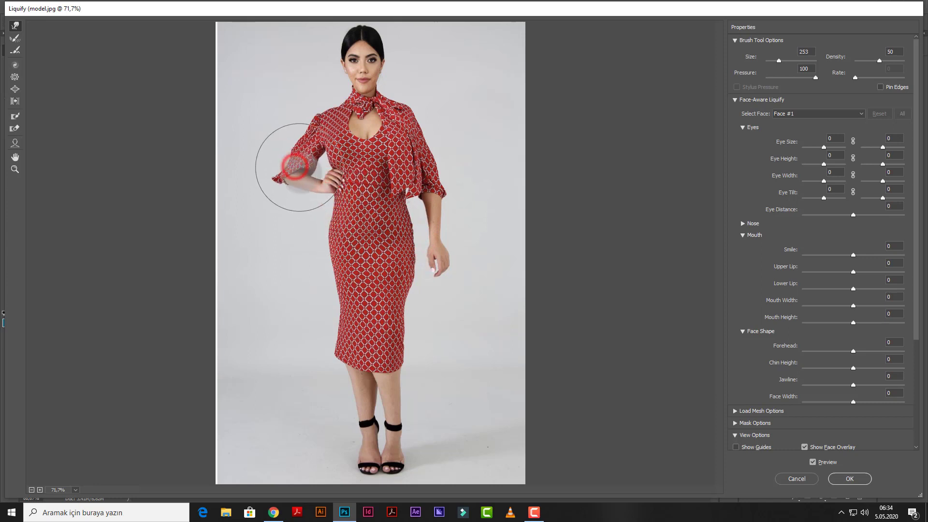
left_click(436, 166)
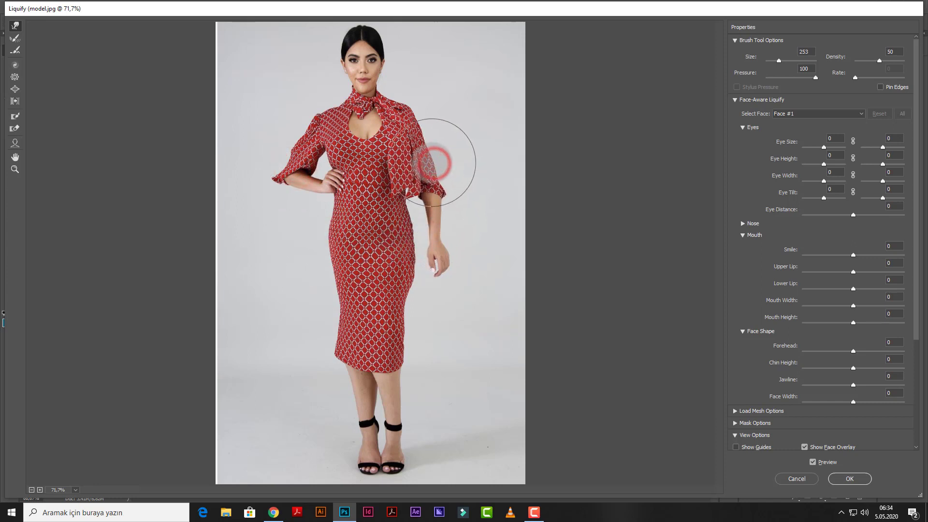
left_click_drag(340, 295, 320, 369)
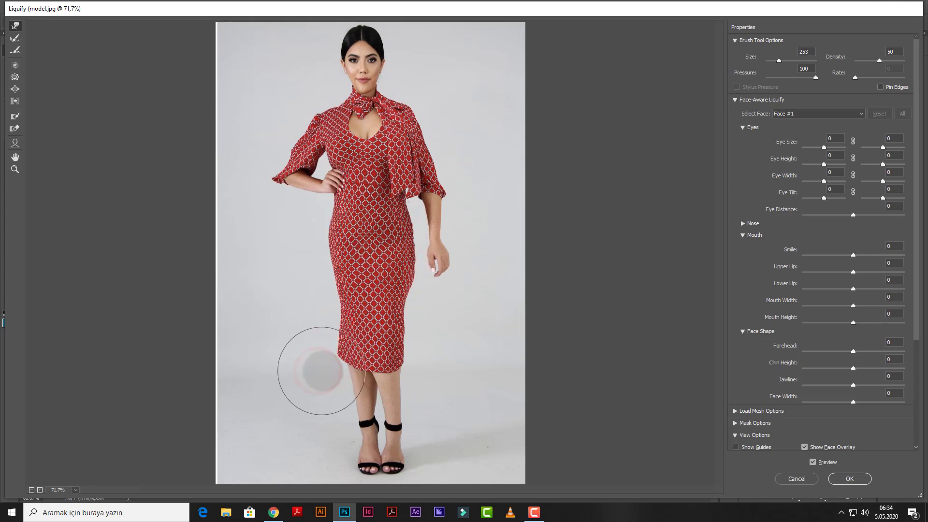
mouse_move(430, 338)
left_mouse_down()
mouse_move(425, 284)
mouse_move(397, 244)
mouse_move(413, 242)
left_mouse_up()
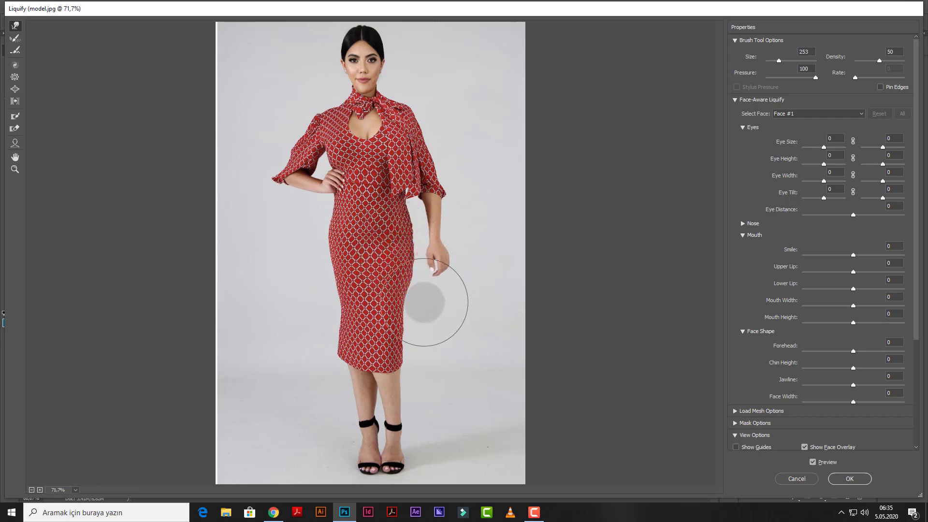
- Smooth the skirt and hip edge beside the hanging arm with the Forward Warp brush reduced to size 103
key("ctrl+plus")
key("ctrl+plus")
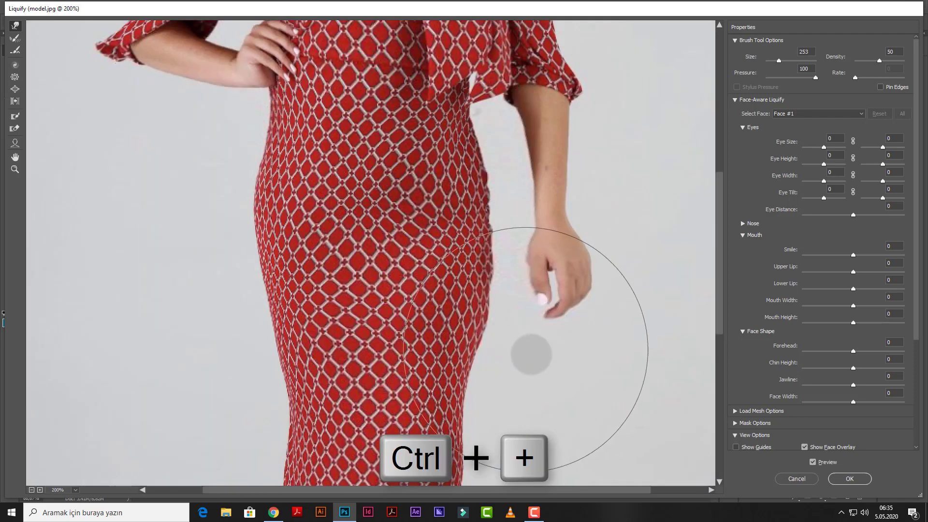
left_click_drag(528, 334, 497, 244)
right_click(519, 307)
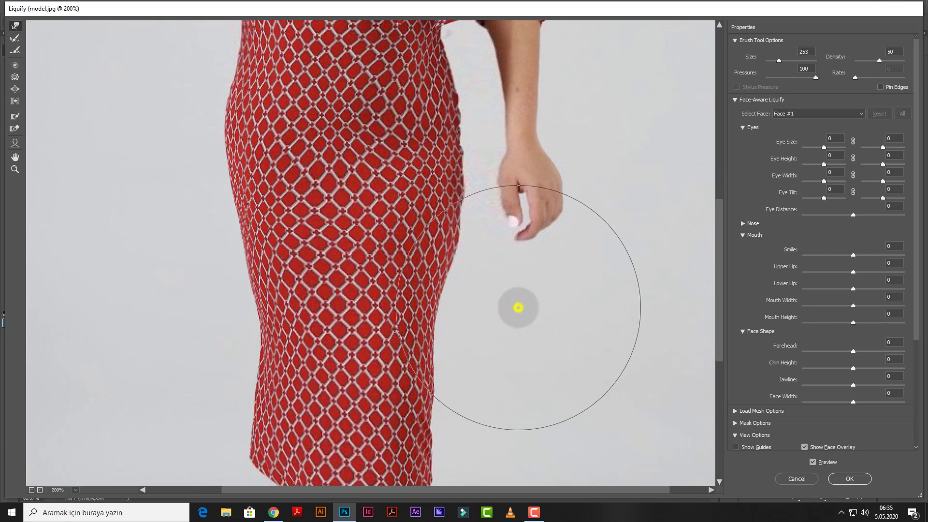
left_click_drag(577, 311, 491, 316)
left_click(436, 250)
left_click_drag(437, 250, 449, 225)
left_click_drag(452, 164, 450, 163)
left_click_drag(450, 111, 438, 68)
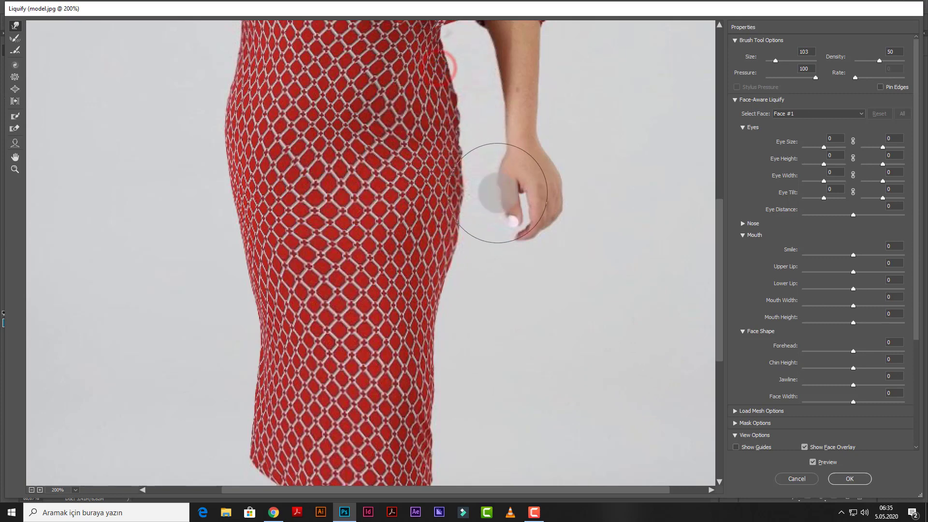
- Slim the hanging hand from both sides and touch up the hip edge next to it
mouse_move(505, 196)
left_mouse_down()
mouse_move(525, 183)
mouse_move(504, 186)
mouse_move(499, 202)
left_mouse_up()
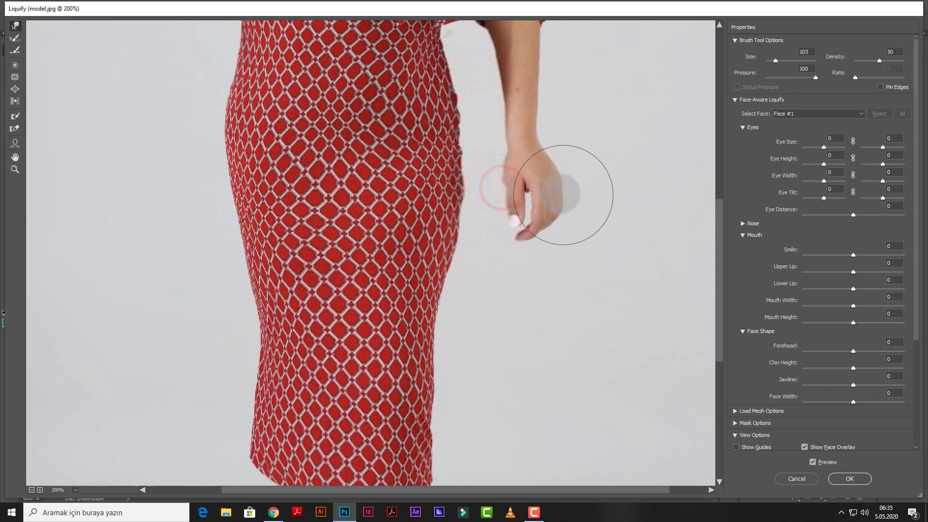
left_click_drag(560, 192, 558, 192)
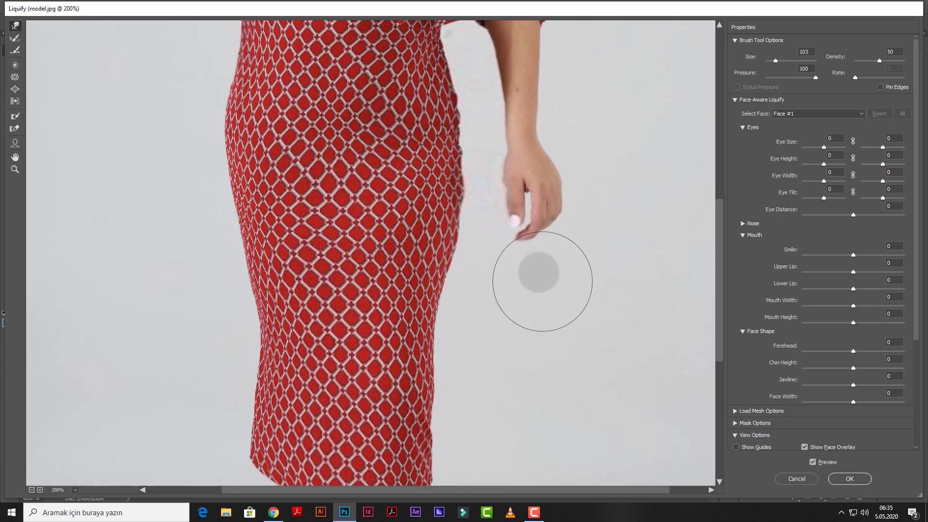
mouse_move(481, 207)
left_mouse_down()
mouse_move(460, 187)
mouse_move(460, 249)
left_mouse_up()
key("ctrl+0")
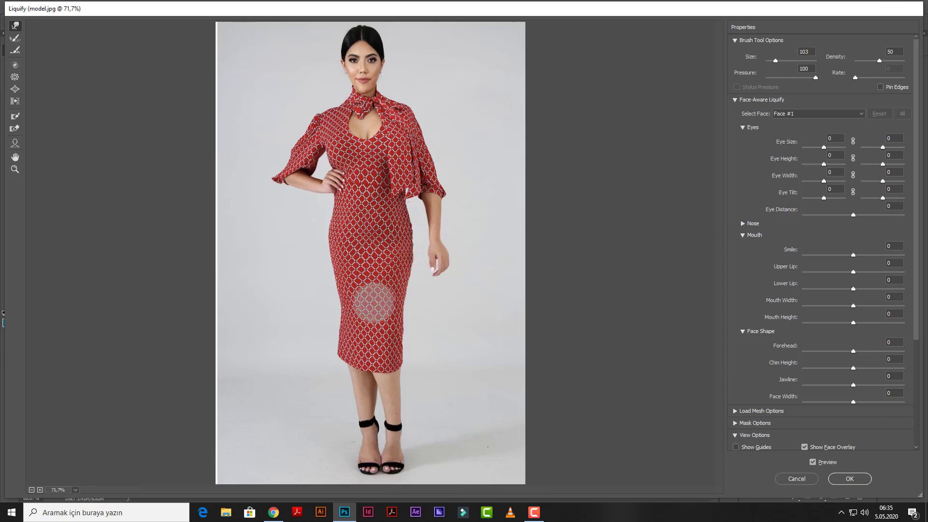
left_click_drag(415, 266, 424, 258)
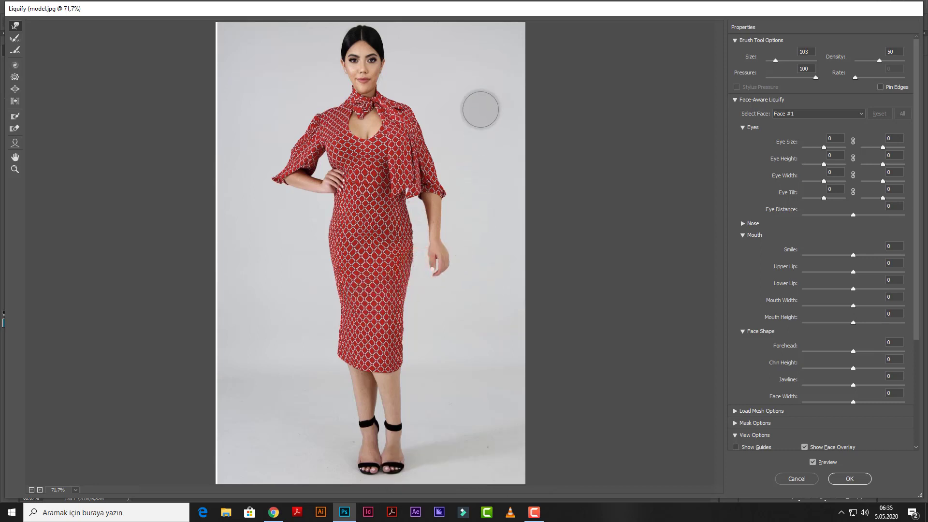
- Switch the Liquify preview off and back on to compare the slimmed figure with the original
key("p")
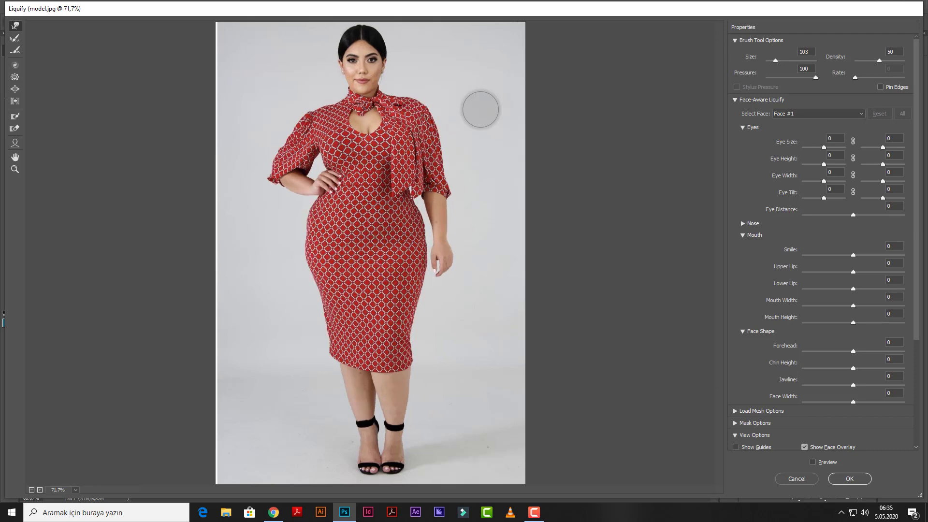
key("p")
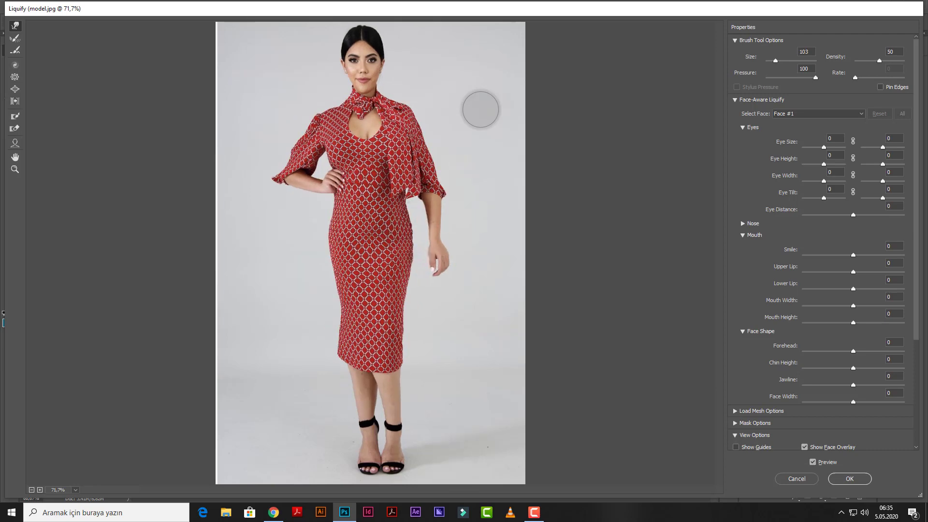
- Compare the slimmed figure with the original once more using the Liquify preview, and apply the filter
key("p")
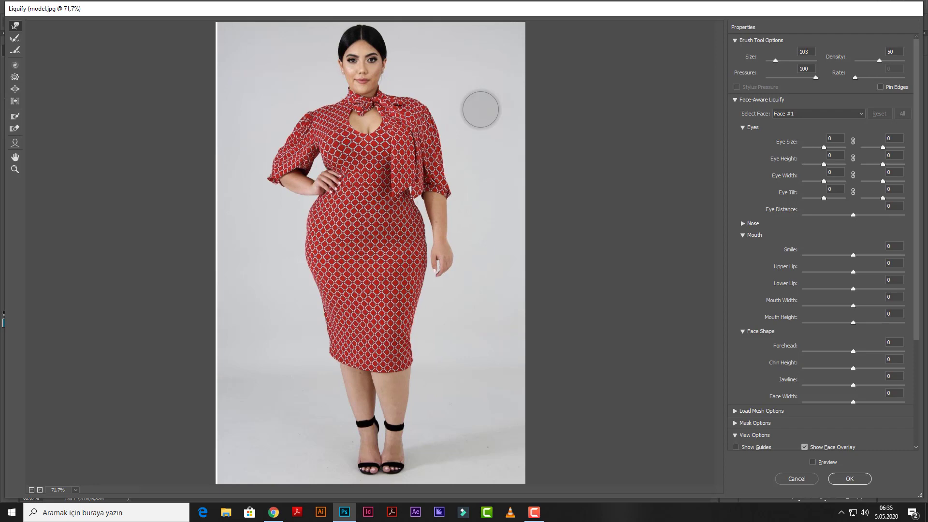
key("p")
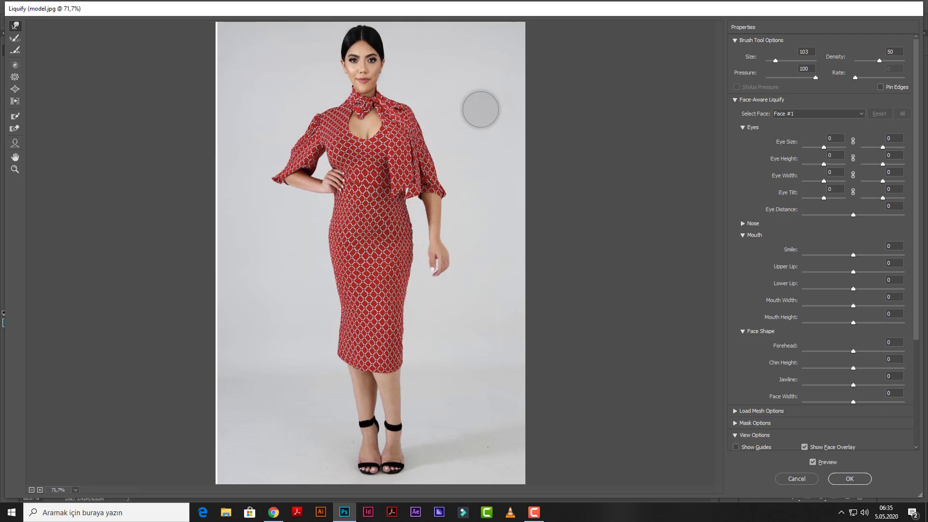
left_click(852, 479)
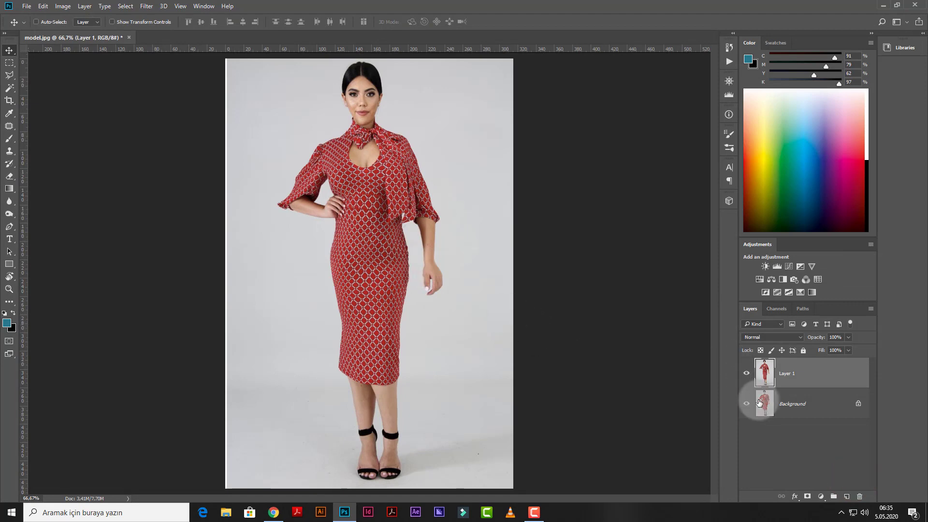
- Hide and show Layer 1 twice to compare the retouched figure with the Background
left_click(747, 374)
left_click(747, 374)
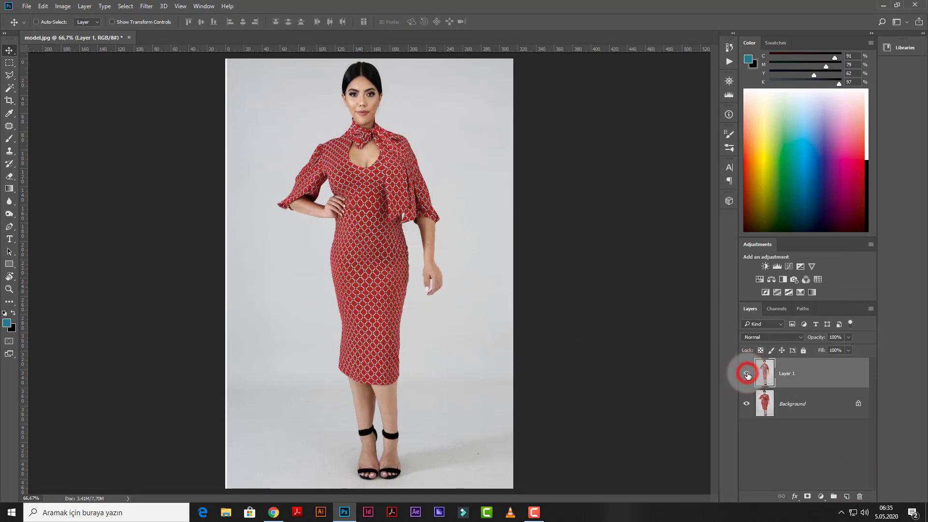
left_click(747, 374)
left_click(747, 373)
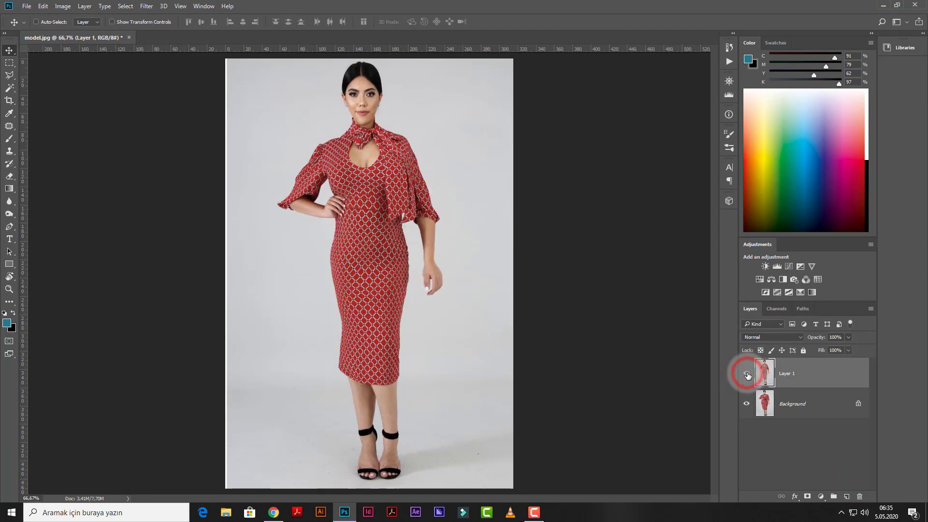
- Select the background gap between the hip edge and the hanging arm and hand with the Polygonal Lasso, tracing a smooth line along the skirt
left_click(419, 276, "ctrl")
left_click(399, 274, "ctrl")
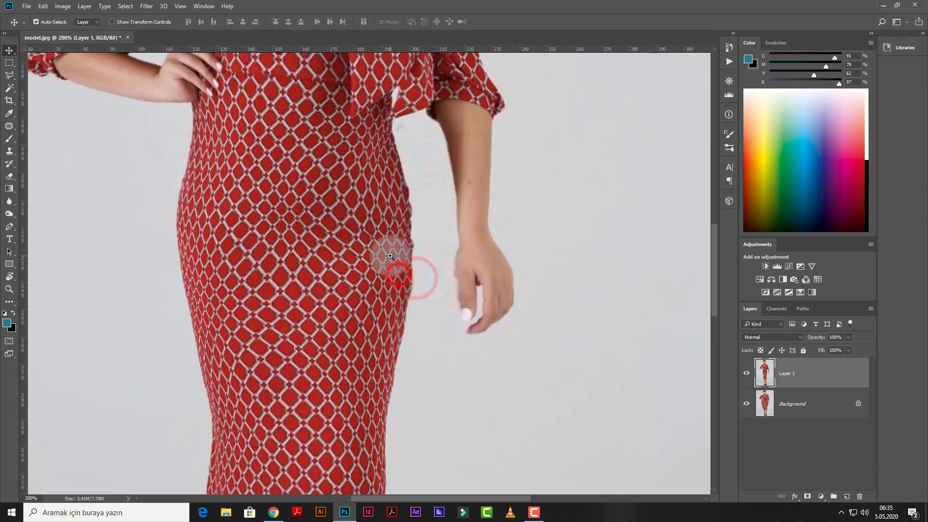
left_click(390, 256, "ctrl")
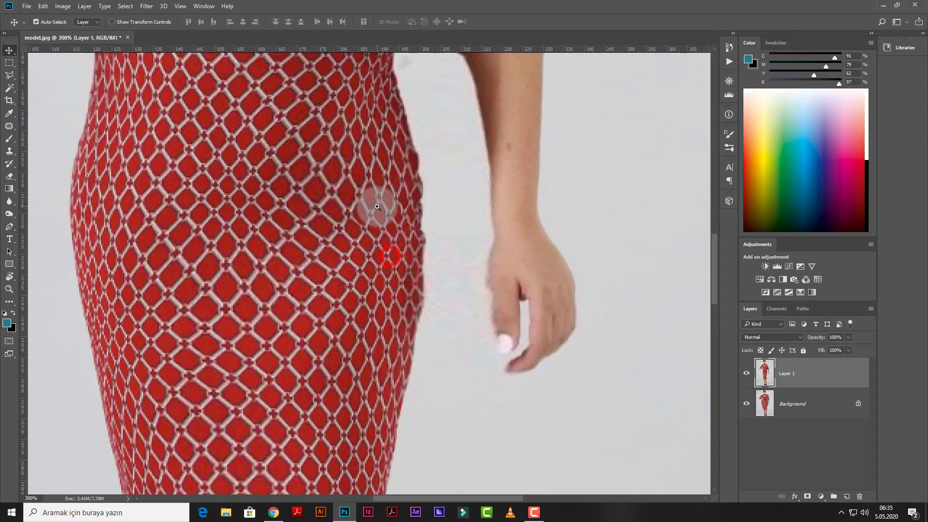
left_click(10, 76)
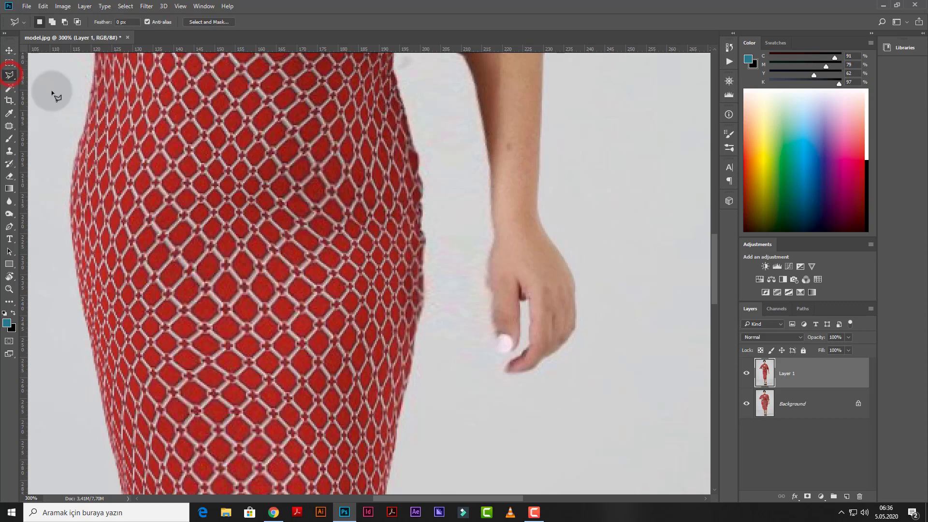
left_click(399, 88)
left_click(415, 145)
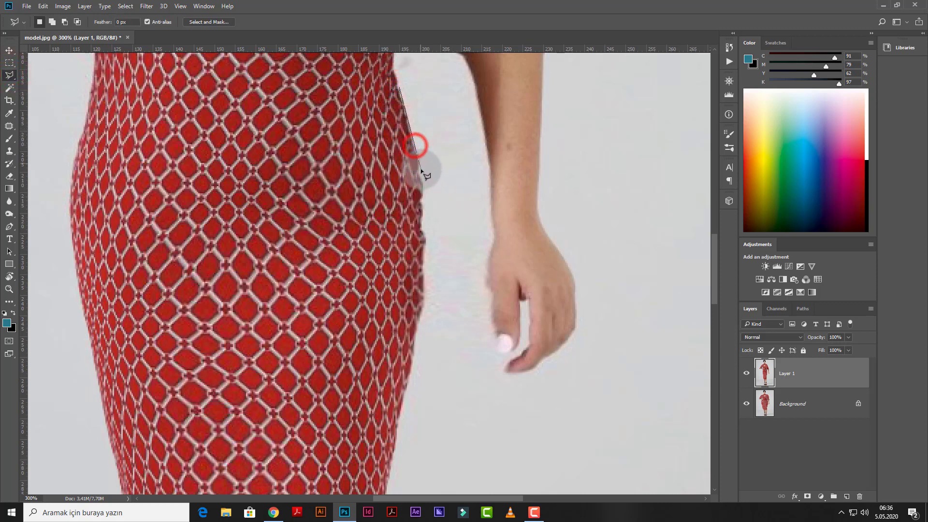
left_click(420, 177)
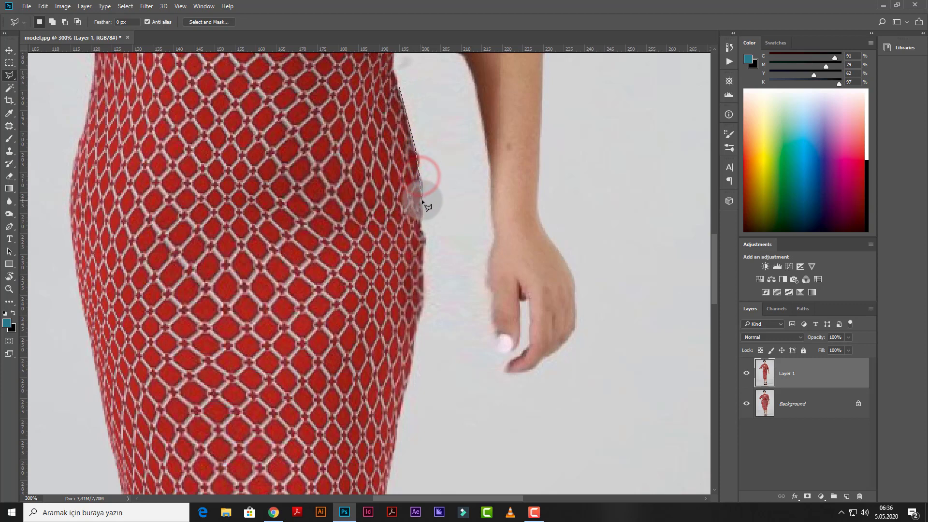
left_click(421, 200)
left_click(422, 230)
left_click(422, 241)
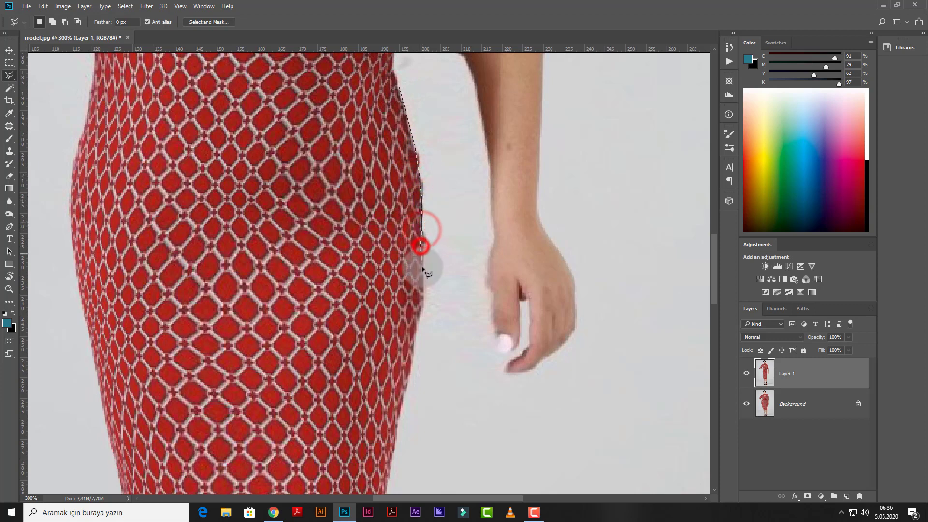
left_click(422, 275)
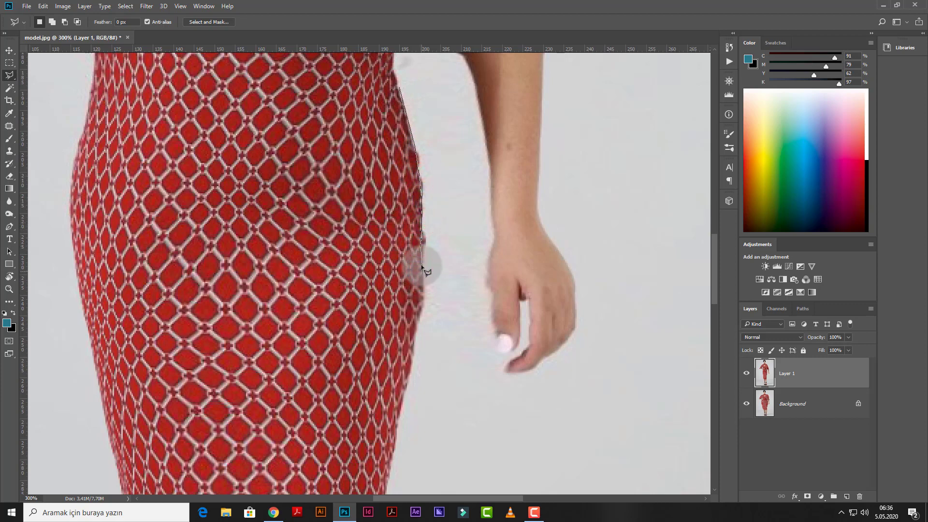
left_click(420, 270)
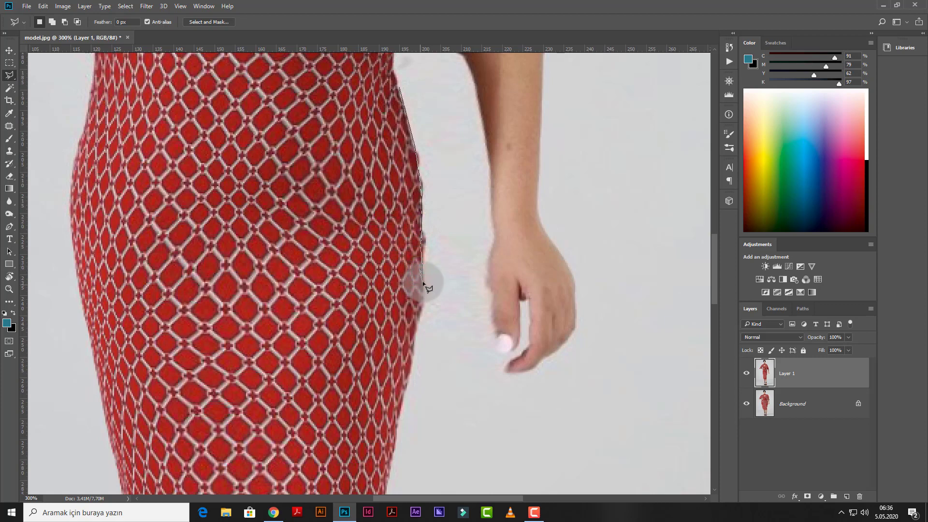
left_click(420, 276)
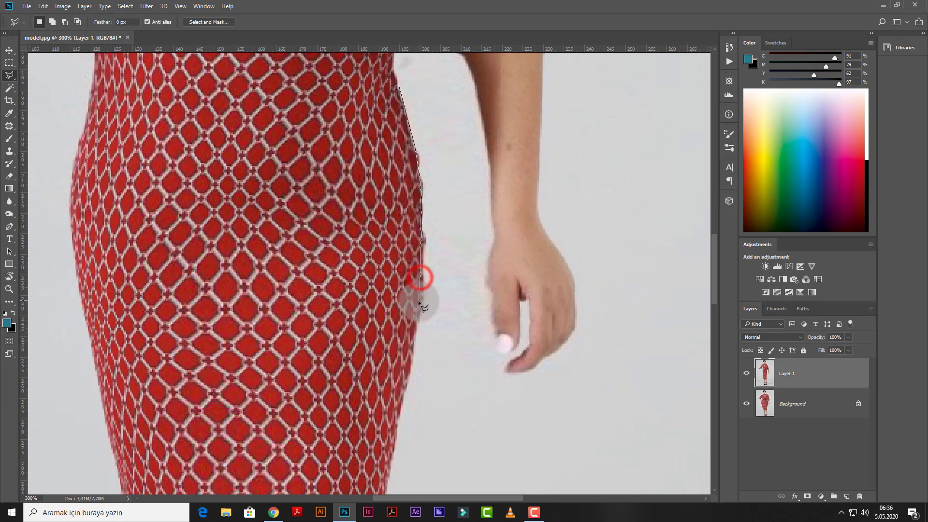
left_click(418, 303)
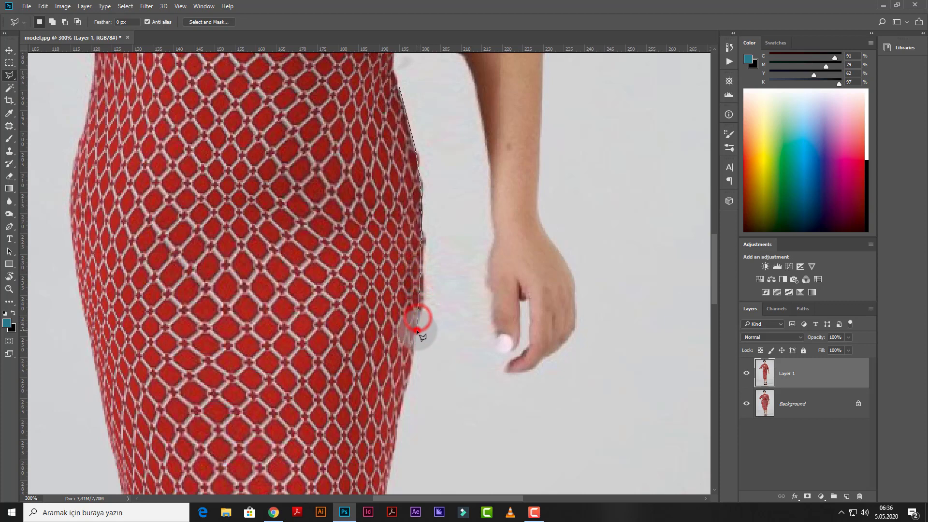
left_click(419, 351)
left_click(423, 371)
left_click(442, 378)
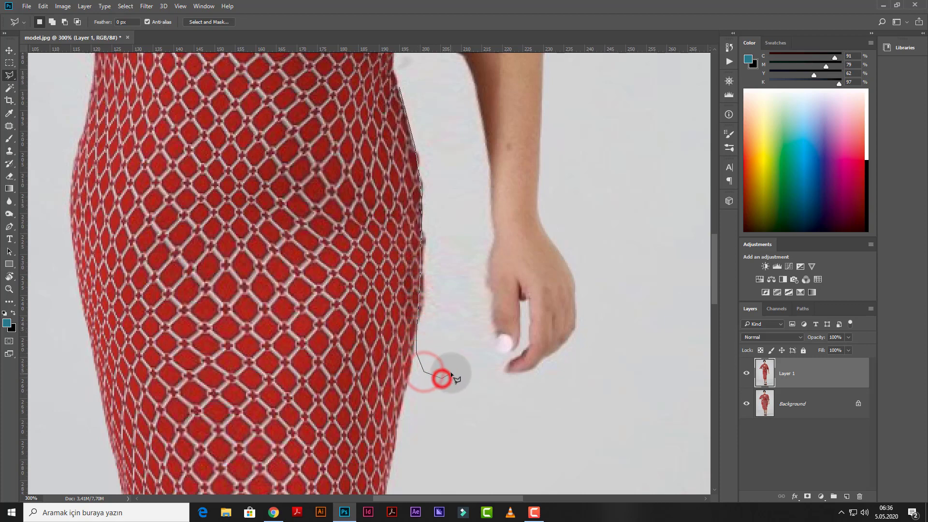
left_click(486, 336)
left_click(489, 310)
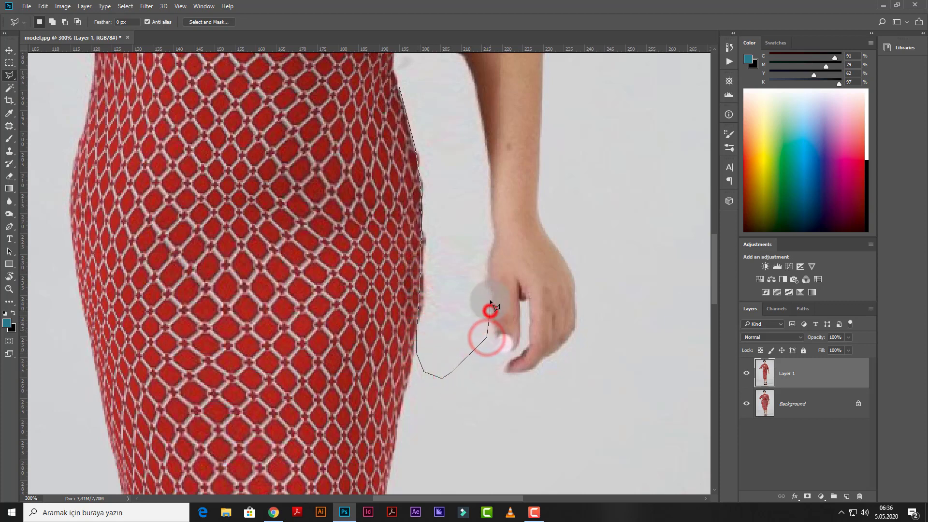
left_click(490, 295)
left_click(486, 260)
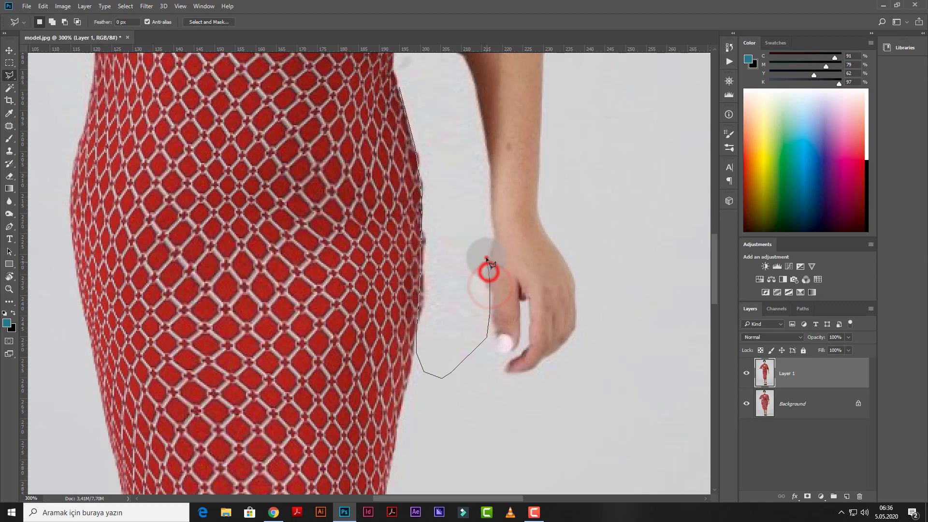
left_click(487, 240)
left_click(485, 219)
left_click(460, 158)
left_click(427, 87)
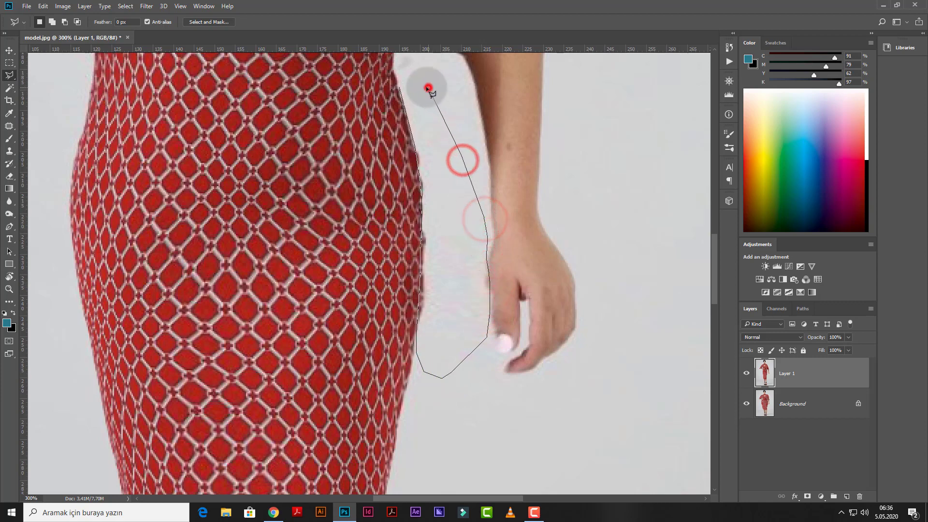
left_click(418, 85)
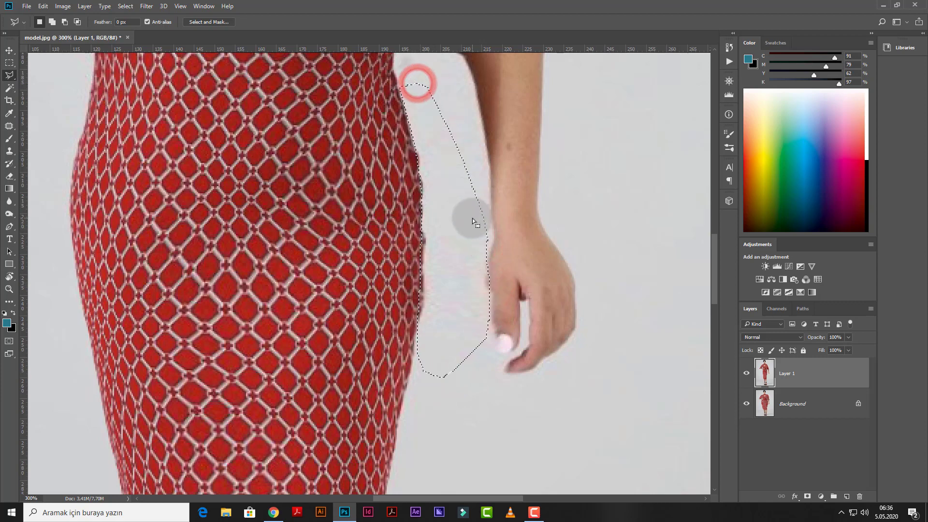
- Clone clean background sampled beyond the hanging hand over the selected gap to tidy the hip edge, and clear the selection
left_click(9, 151)
left_click_drag(574, 335, 416, 326)
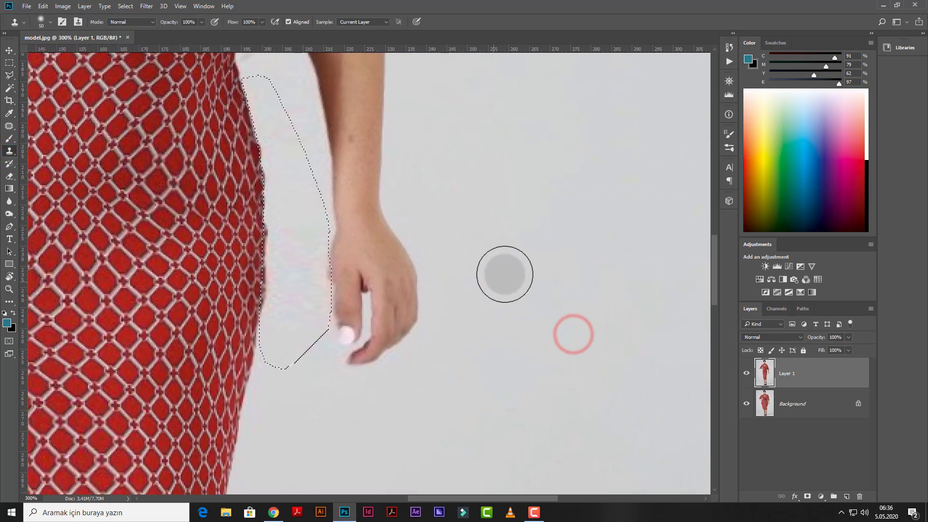
left_click(530, 221, "alt")
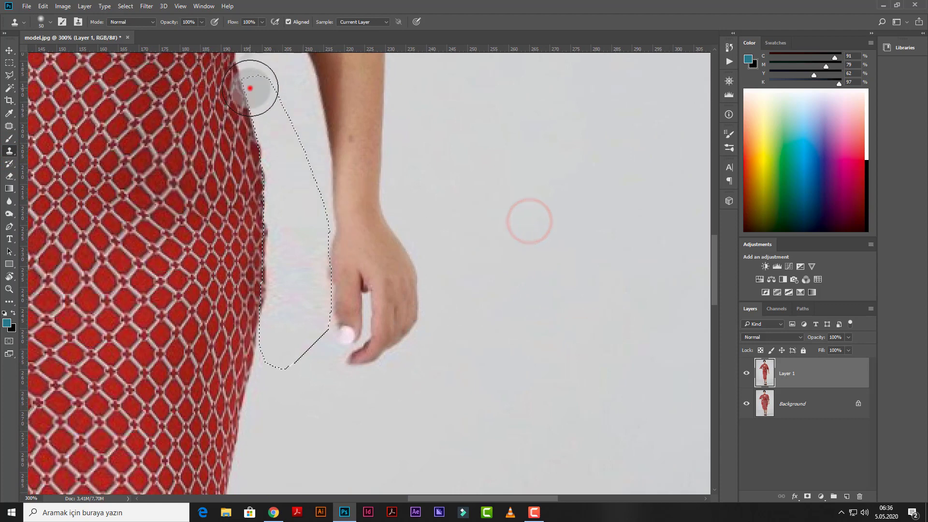
mouse_move(251, 87)
left_mouse_down()
mouse_move(277, 141)
mouse_move(287, 210)
mouse_move(264, 349)
mouse_move(326, 265)
mouse_move(328, 281)
mouse_move(331, 239)
mouse_move(287, 151)
mouse_move(268, 68)
mouse_move(288, 309)
mouse_move(277, 364)
left_mouse_up()
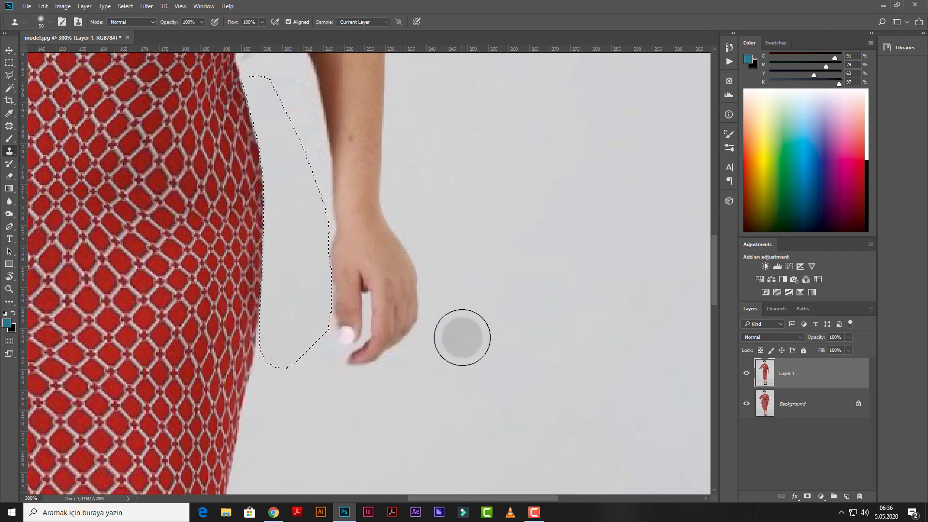
left_click(9, 63)
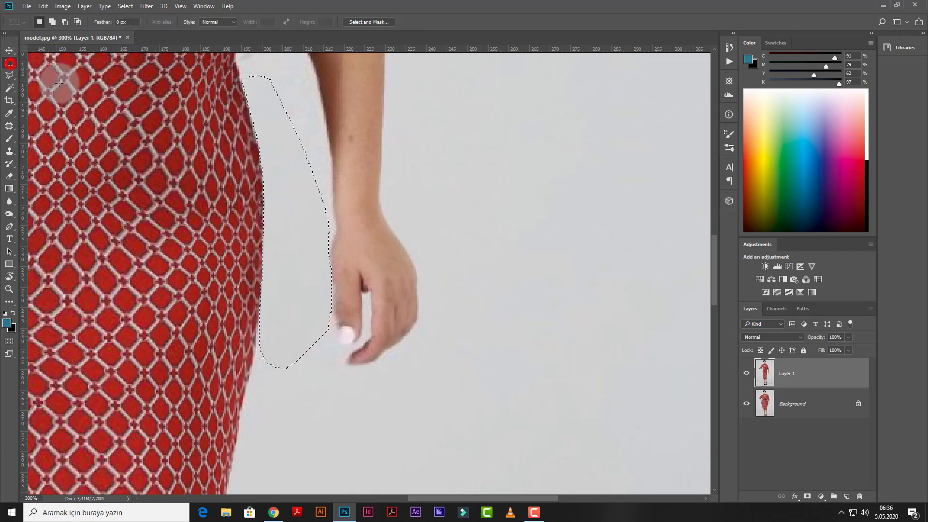
left_click(285, 221)
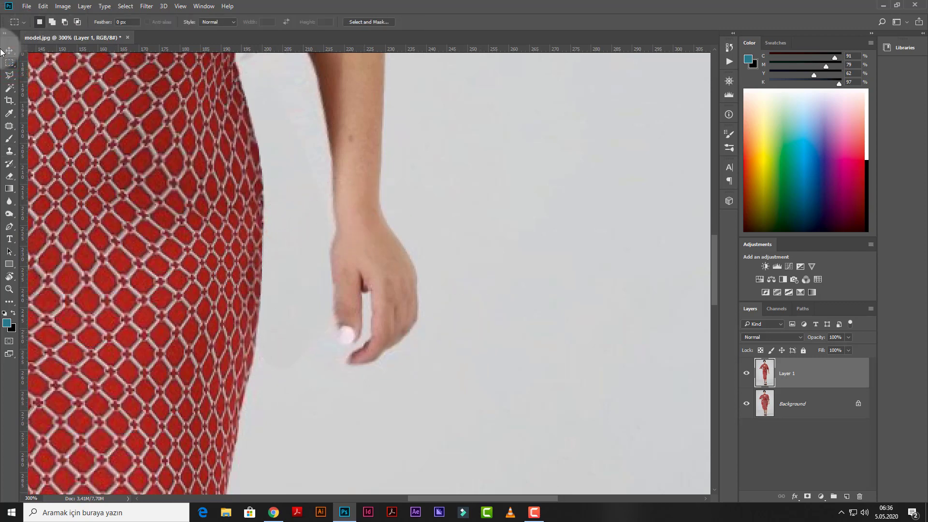
- Fit the whole image in view and toggle Layer 1's visibility to compare the cleaned-up result with the original
left_click(9, 51)
key("ctrl+0")
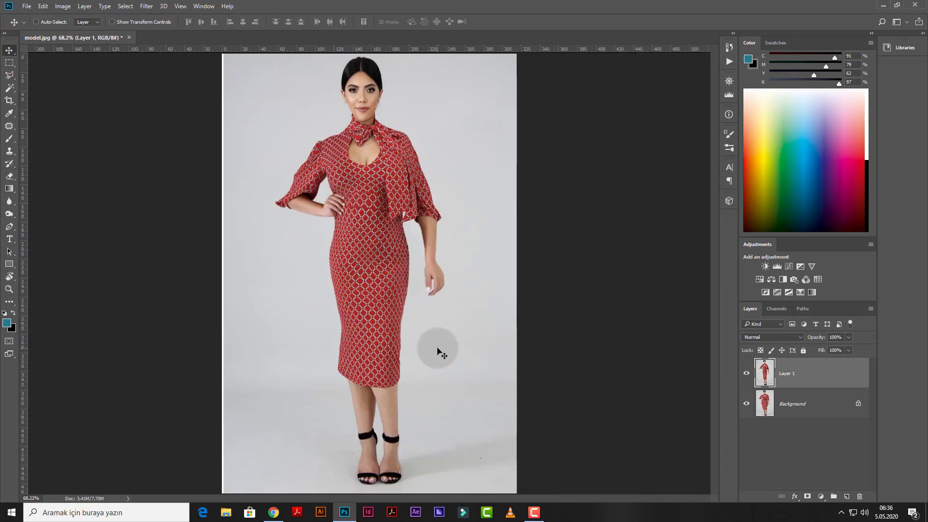
left_click(749, 375)
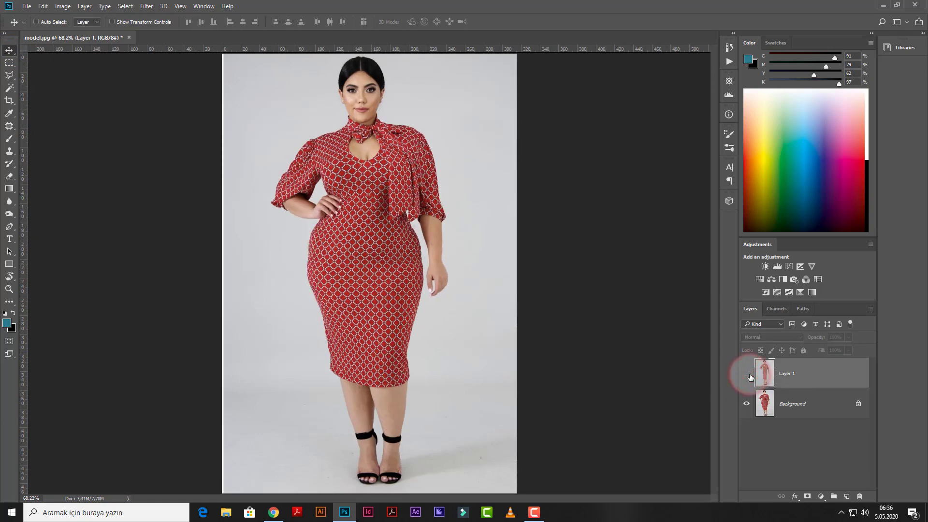
left_click(749, 375)
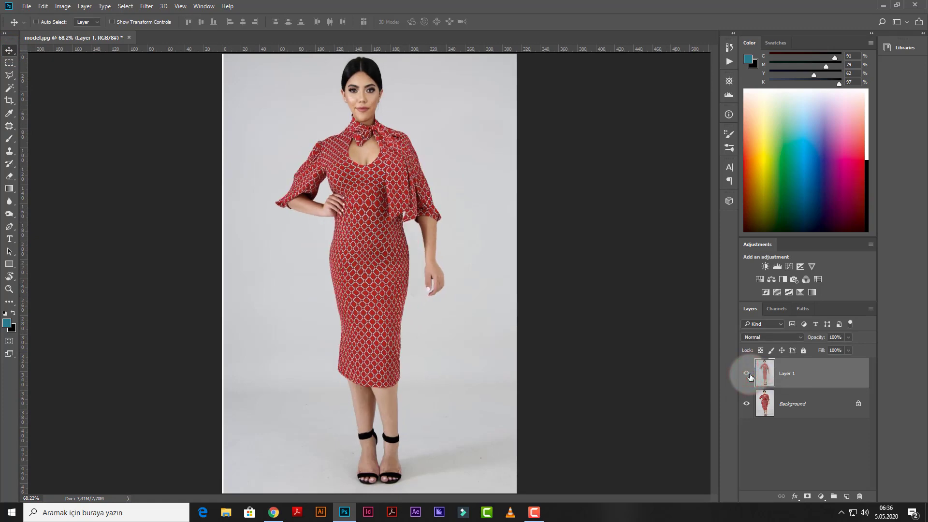